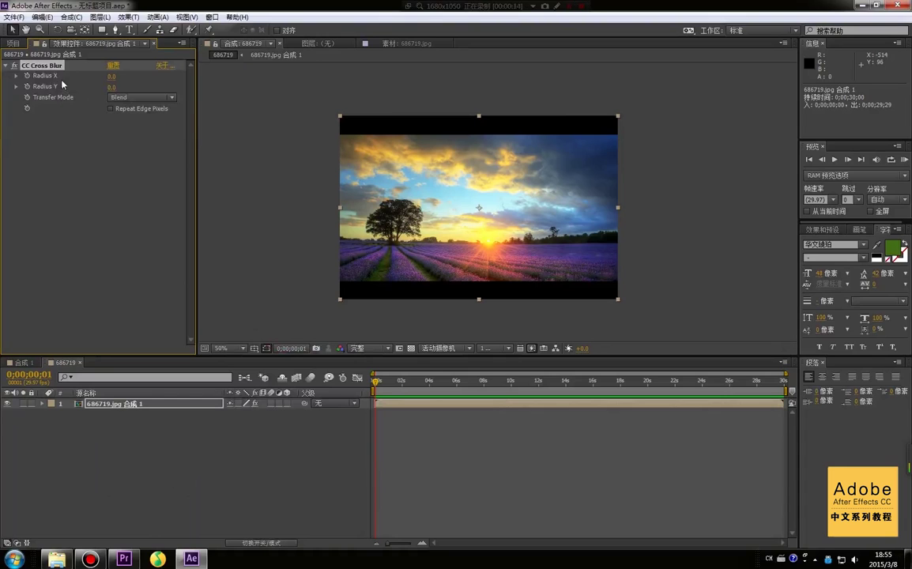
Set the CC Cross Blur's Radius X to 18 and inspect the blurred landscape and the available transfer modes.
{"action": "left_click_drag", "start_coordinate": [111, 76], "coordinate": [103, 97]}
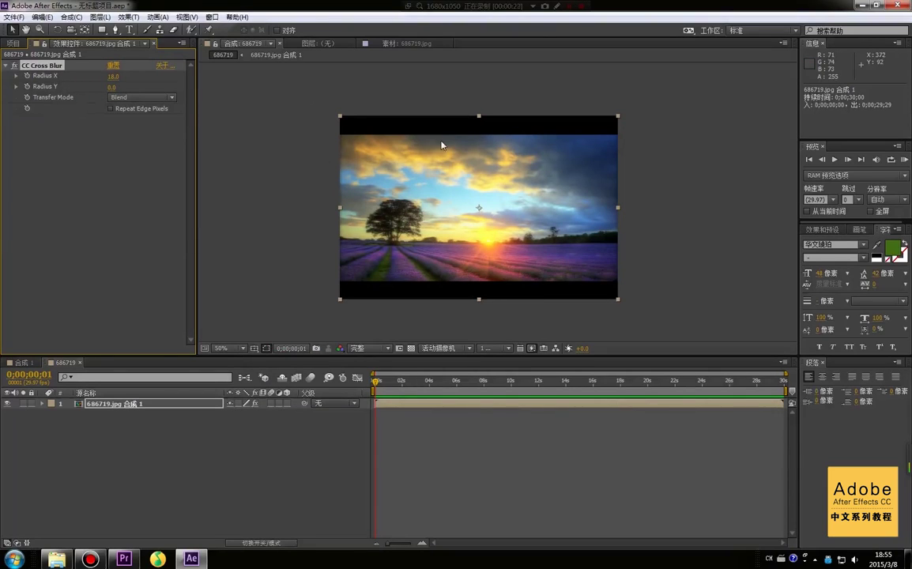
{"action": "scroll", "coordinate": [441, 144], "scroll_direction": "down", "scroll_amount": 1}
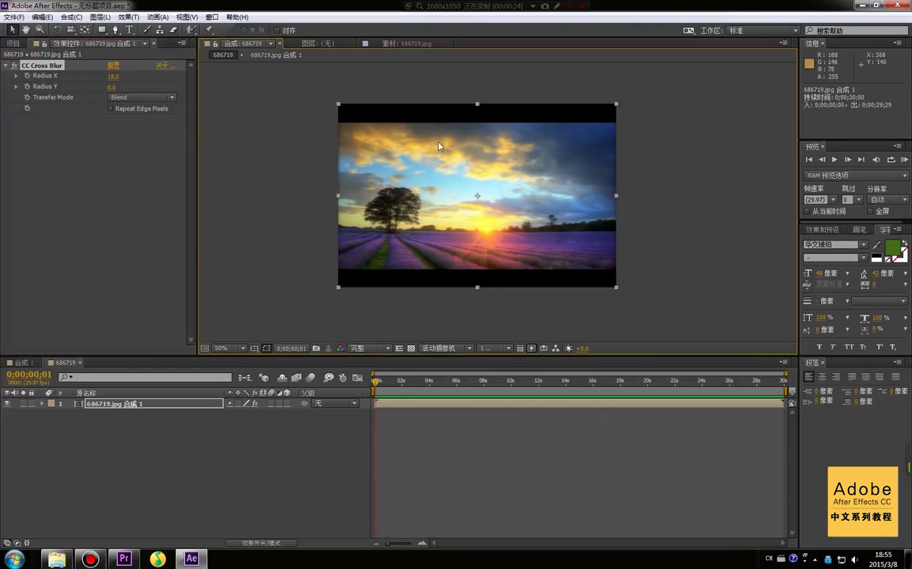
{"action": "key", "text": "period"}
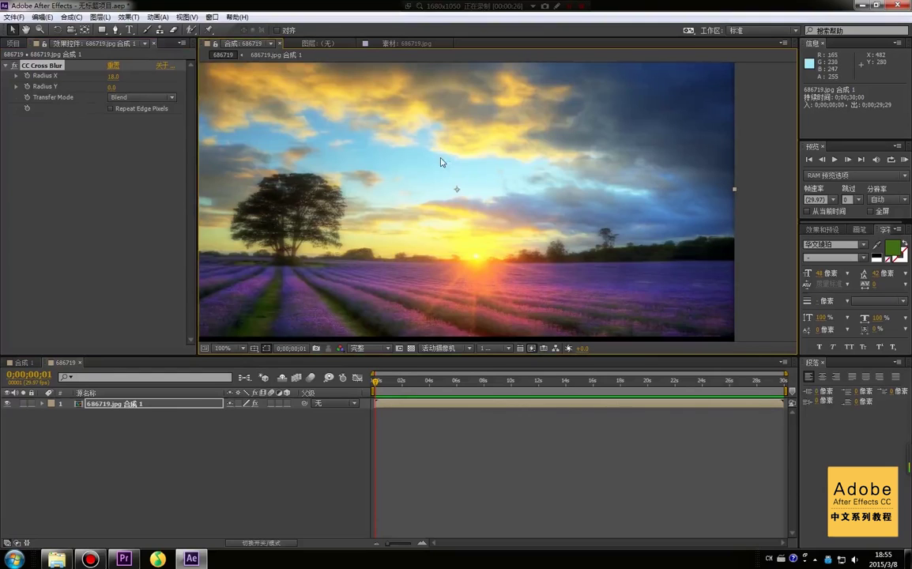
{"action": "left_click", "coordinate": [144, 97]}
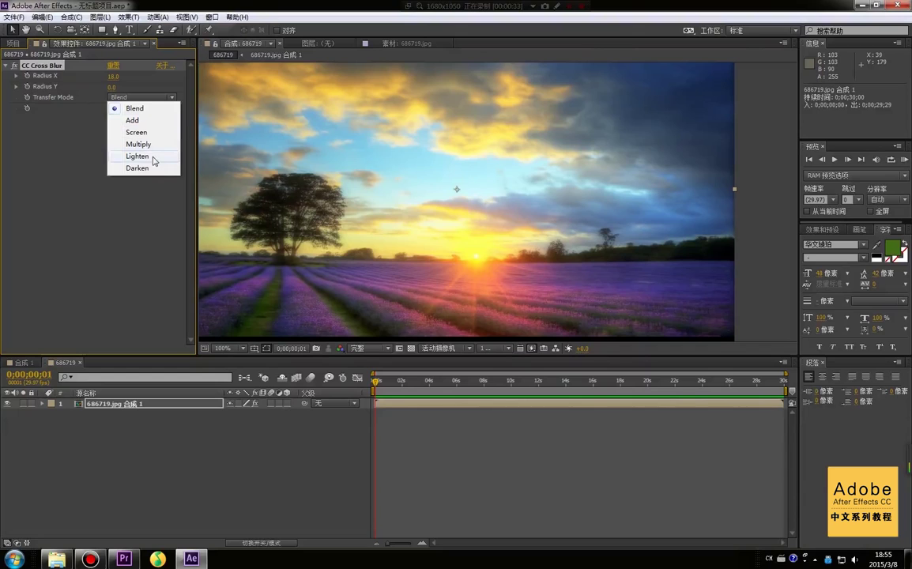
{"action": "left_click", "coordinate": [71, 157]}
{"action": "mouse_move", "coordinate": [405, 122]}
{"action": "left_mouse_down"}
{"action": "mouse_move", "coordinate": [414, 105]}
{"action": "mouse_move", "coordinate": [403, 121]}
{"action": "left_mouse_up"}
{"action": "scroll", "coordinate": [413, 105], "scroll_direction": "down", "scroll_amount": 1}
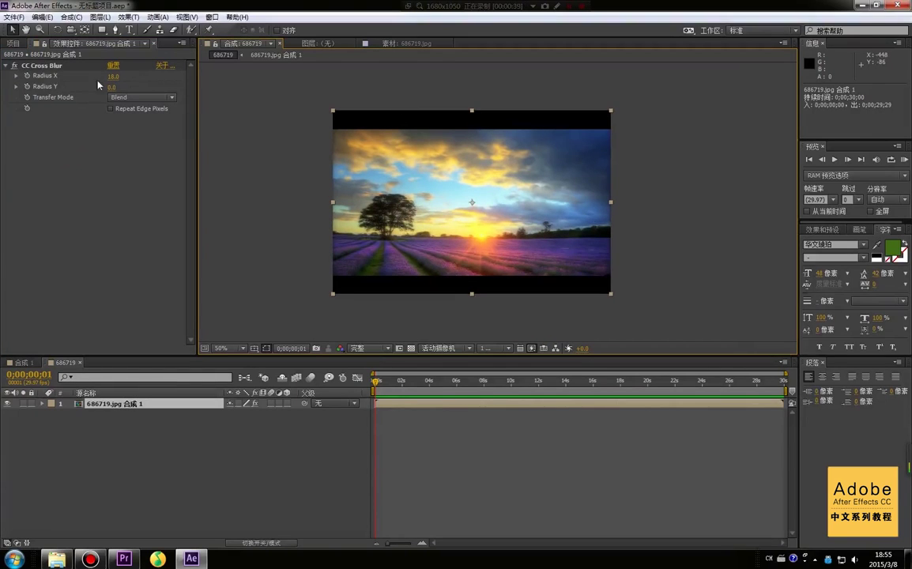
Set the CC Cross Blur's Radius X to 284 and Radius Y to 509.
{"action": "left_click_drag", "start_coordinate": [113, 76], "coordinate": [167, 94]}
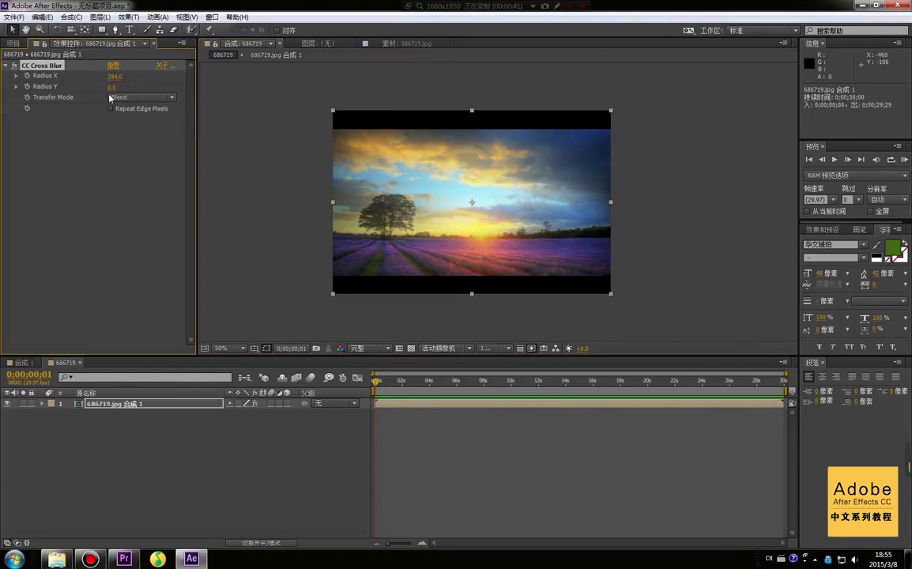
{"action": "left_click_drag", "start_coordinate": [111, 87], "coordinate": [276, 106]}
{"action": "scroll", "coordinate": [524, 175], "scroll_direction": "up", "scroll_amount": 1}
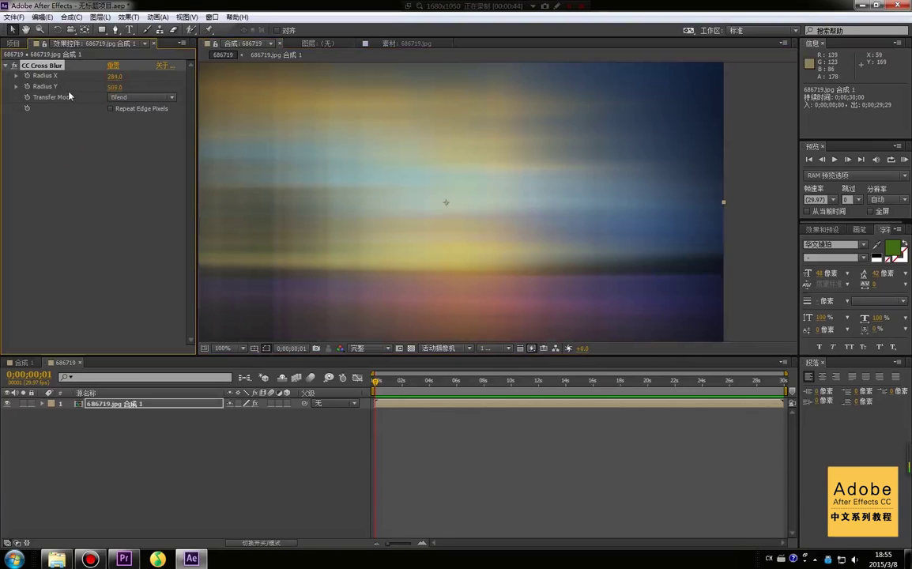
{"action": "key", "text": "comma"}
{"action": "key", "text": "comma"}
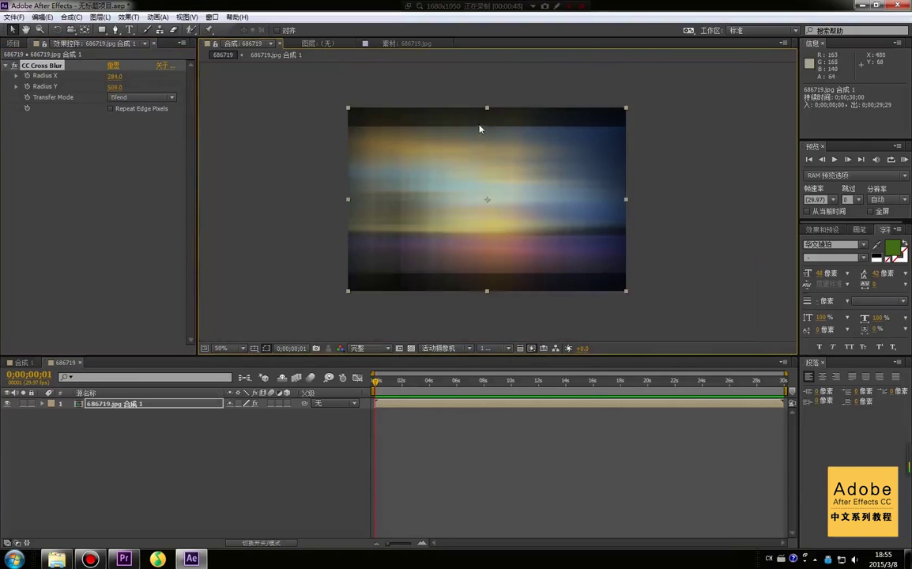
Remove the CC Cross Blur effect from the landscape layer and apply CC Radial Blur instead.
{"action": "left_click", "coordinate": [46, 64]}
{"action": "key", "text": "Delete"}
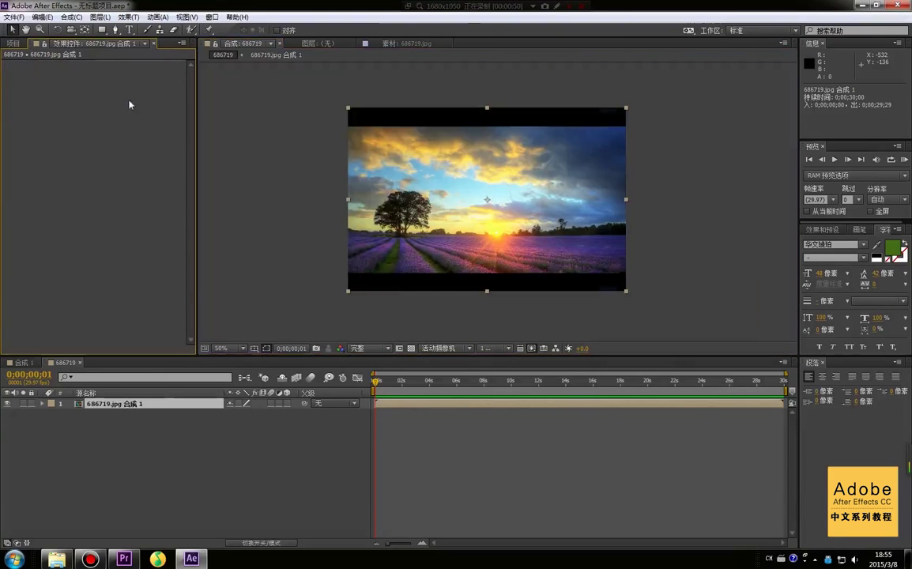
{"action": "right_click", "coordinate": [134, 106]}
{"action": "mouse_move", "coordinate": [170, 295]}
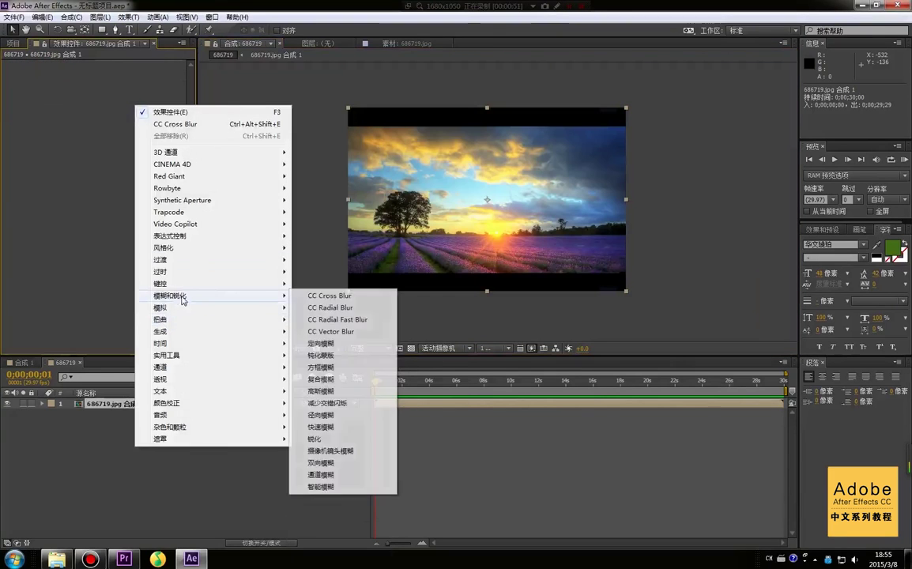
{"action": "left_click", "coordinate": [342, 308]}
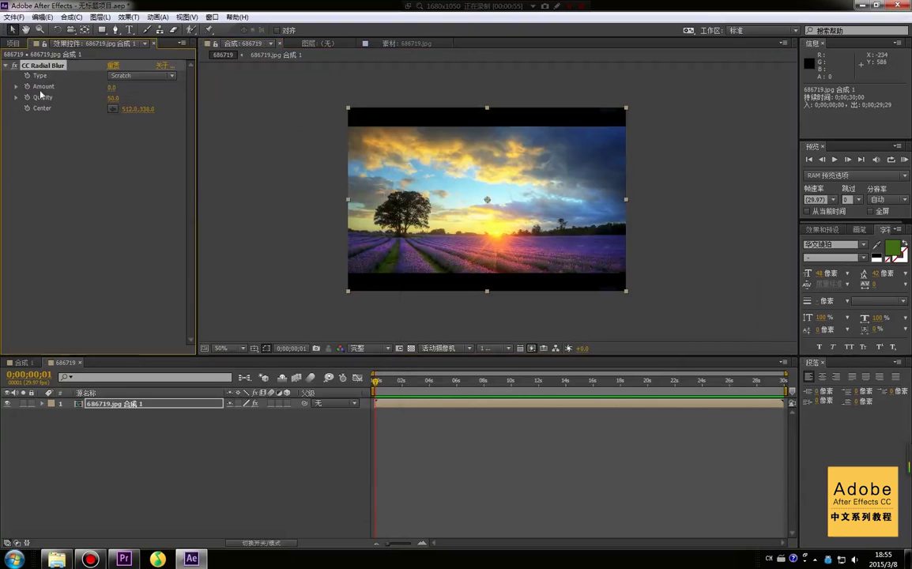
Set the CC Radial Blur's Amount to 97 with the Scratch type.
{"action": "left_click_drag", "start_coordinate": [536, 137], "coordinate": [523, 127]}
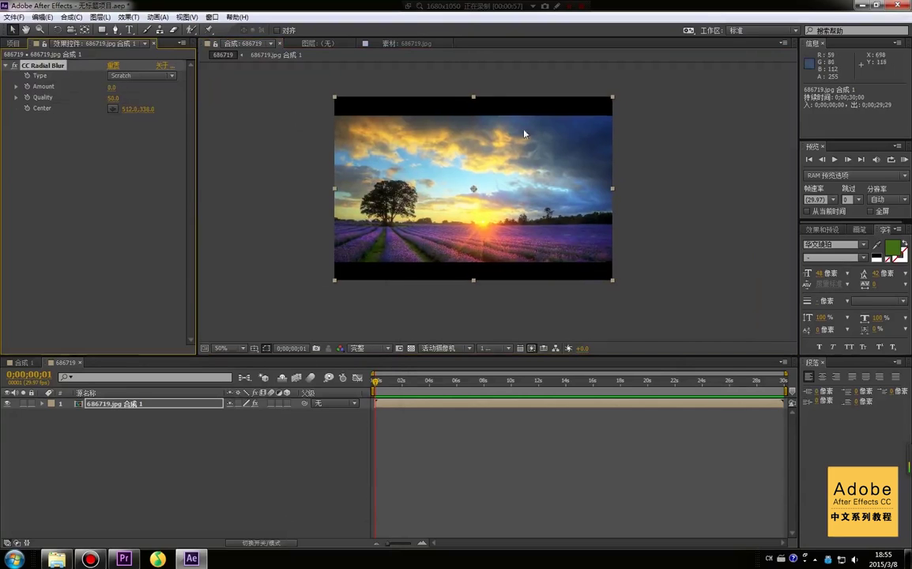
{"action": "left_click_drag", "start_coordinate": [112, 87], "coordinate": [168, 93]}
{"action": "left_click", "coordinate": [37, 74]}
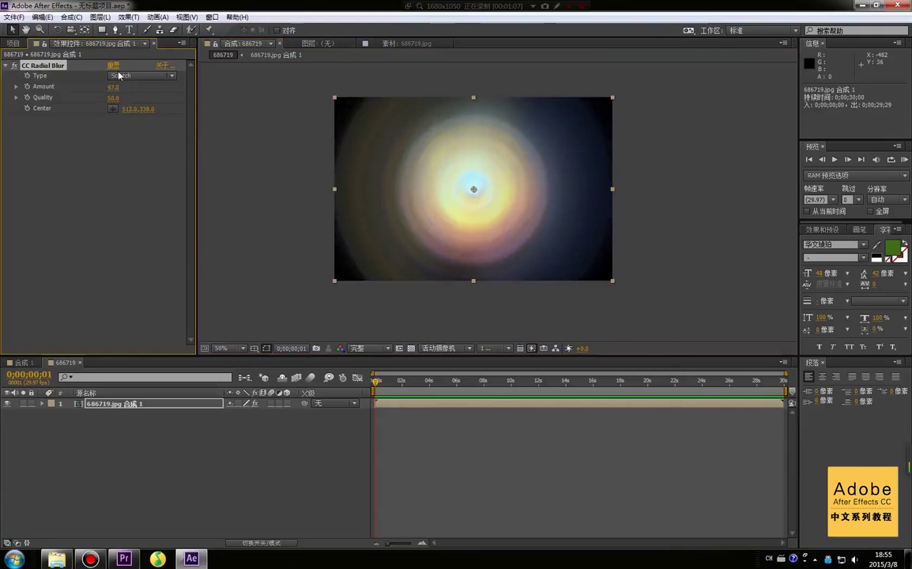
Try the Fading Zoom and Centered Zoom types on the CC Radial Blur, then set it to Straight Zoom.
{"action": "left_click", "coordinate": [129, 76]}
{"action": "left_click", "coordinate": [126, 97]}
{"action": "left_click", "coordinate": [129, 76]}
{"action": "left_click", "coordinate": [130, 111]}
{"action": "left_click", "coordinate": [132, 77]}
{"action": "left_click", "coordinate": [135, 85]}
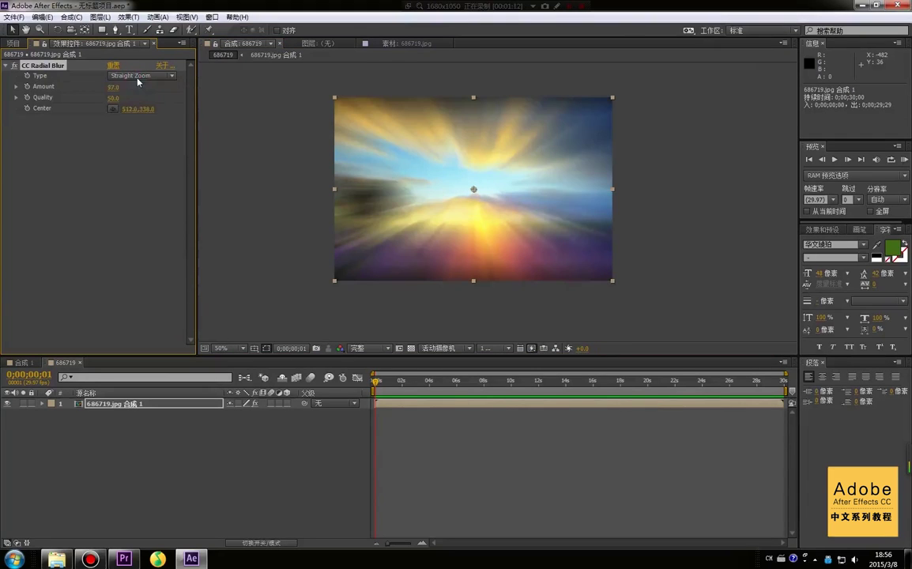
{"action": "left_click", "coordinate": [138, 78]}
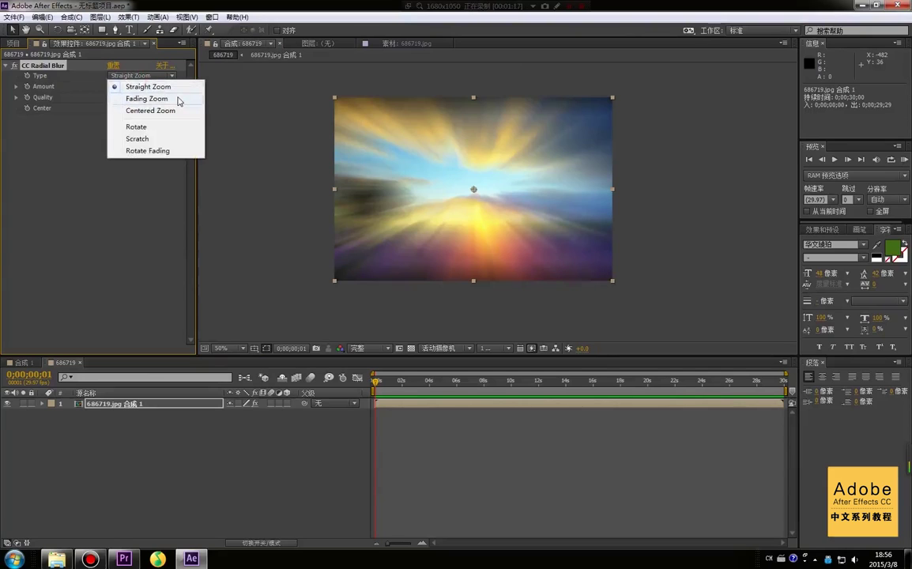
{"action": "left_click", "coordinate": [49, 146]}
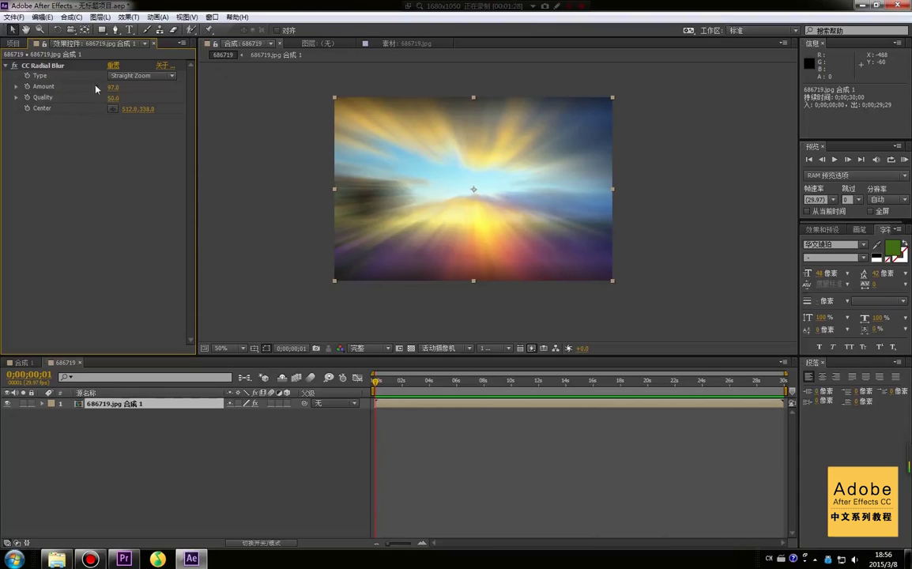
Remove the CC Radial Blur effect from the layer and apply CC Radial Fast Blur instead.
{"action": "left_click", "coordinate": [58, 66]}
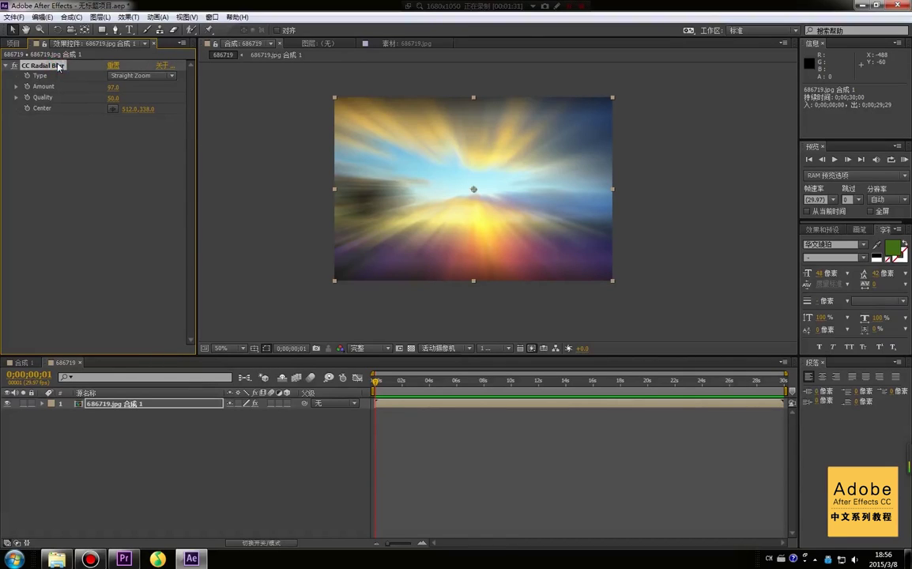
{"action": "key", "text": "Delete"}
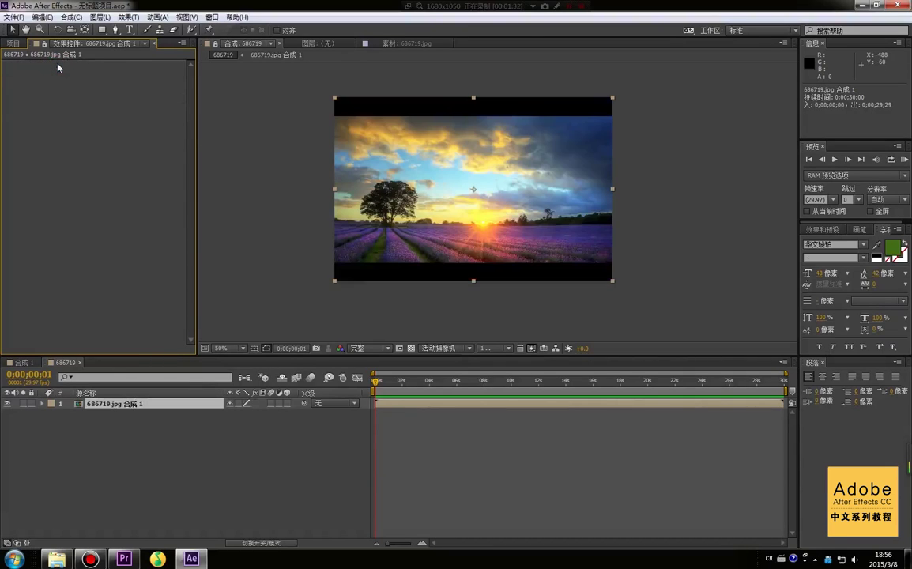
{"action": "right_click", "coordinate": [141, 108]}
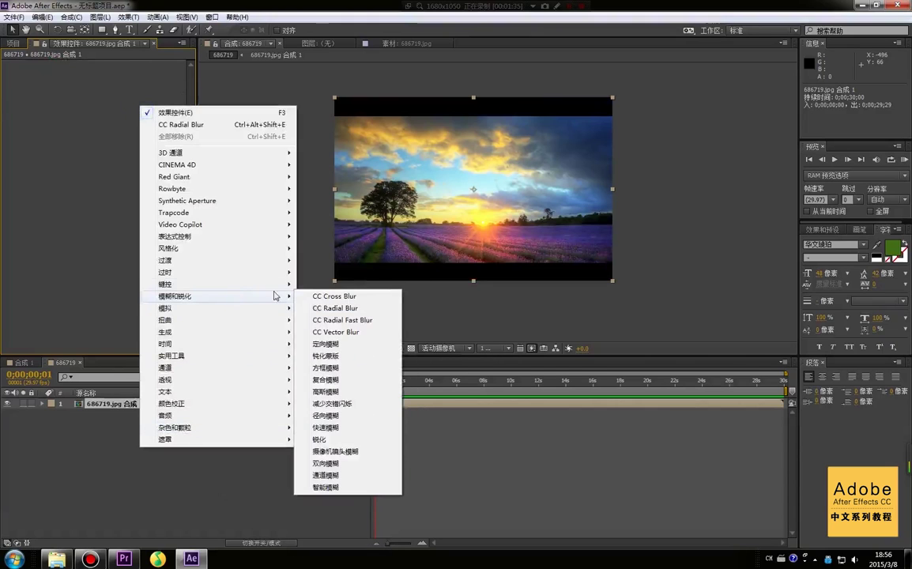
{"action": "mouse_move", "coordinate": [288, 289]}
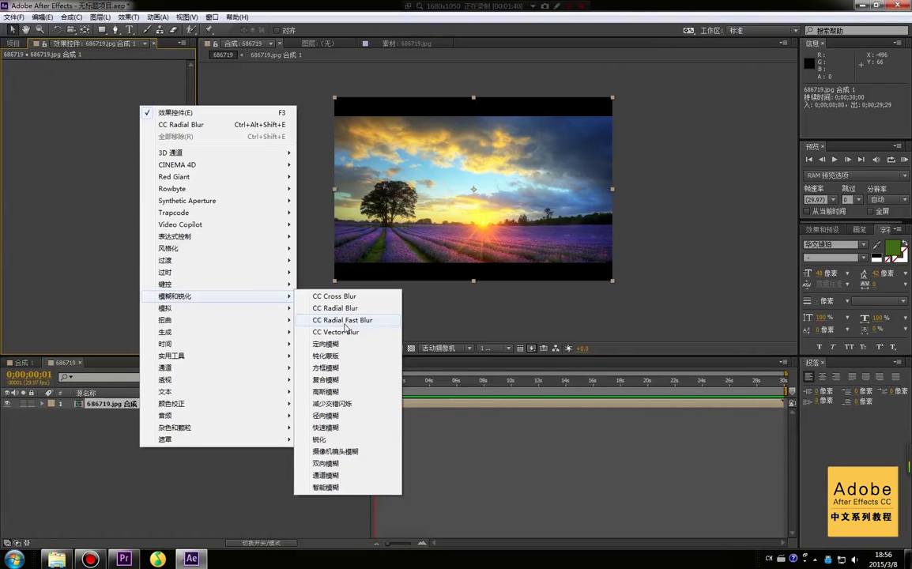
{"action": "left_click", "coordinate": [343, 320]}
Set the CC Radial Fast Blur's Amount to 82 and its Zoom mode to Brightest.
{"action": "left_click_drag", "start_coordinate": [429, 143], "coordinate": [393, 139]}
{"action": "mouse_move", "coordinate": [113, 87]}
{"action": "left_mouse_down"}
{"action": "mouse_move", "coordinate": [154, 87]}
{"action": "mouse_move", "coordinate": [118, 89]}
{"action": "left_mouse_up"}
{"action": "left_click", "coordinate": [124, 98]}
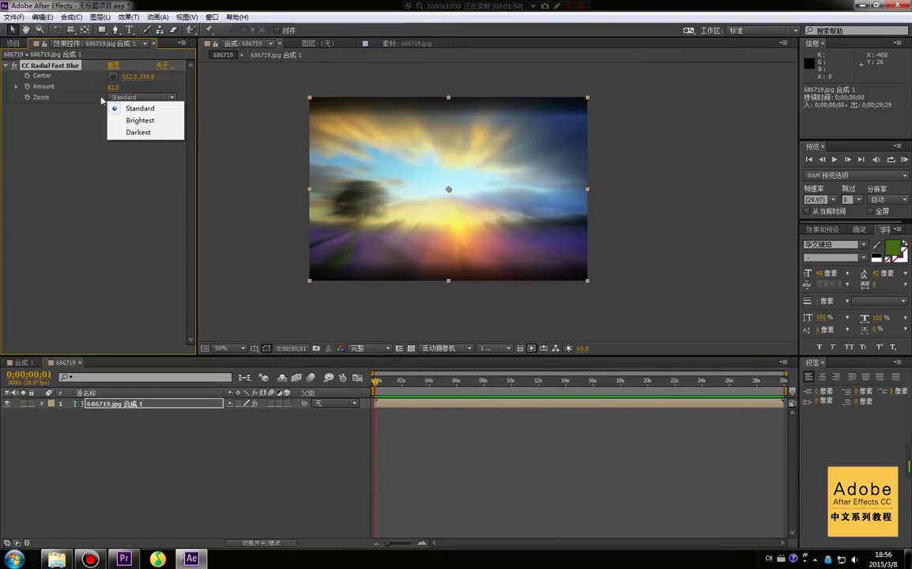
{"action": "left_click", "coordinate": [151, 126]}
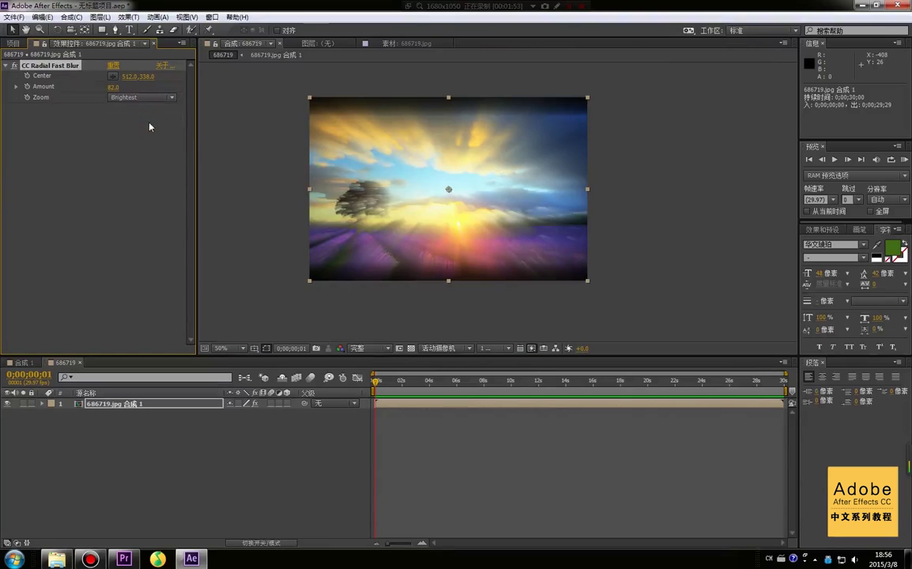
Switch the CC Radial Fast Blur's Zoom mode to Darkest and inspect the image up close.
{"action": "left_click", "coordinate": [142, 98]}
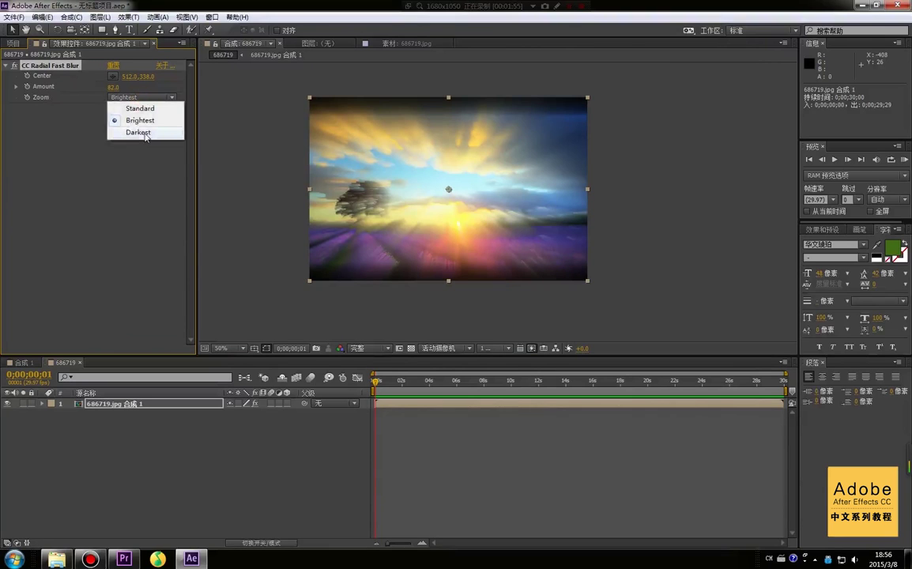
{"action": "left_click", "coordinate": [133, 129]}
{"action": "left_click_drag", "start_coordinate": [383, 158], "coordinate": [371, 150]}
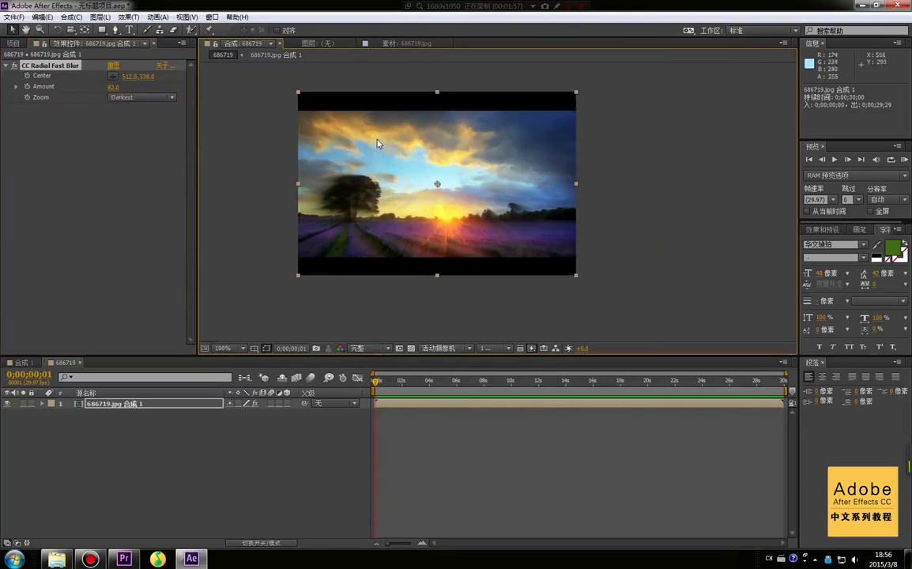
{"action": "scroll", "coordinate": [377, 140], "scroll_direction": "up", "scroll_amount": 1}
{"action": "left_click_drag", "start_coordinate": [271, 159], "coordinate": [363, 151]}
{"action": "scroll", "coordinate": [304, 155], "scroll_direction": "up", "scroll_amount": 1}
{"action": "left_click_drag", "start_coordinate": [304, 156], "coordinate": [447, 158]}
{"action": "key", "text": "comma"}
{"action": "key", "text": "comma"}
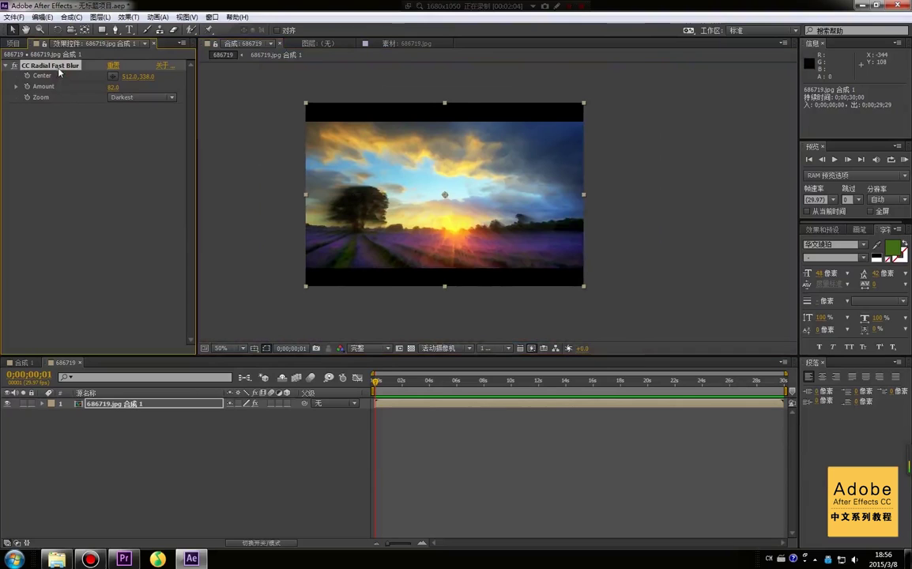
Remove the CC Radial Fast Blur effect from the layer and apply CC Vector Blur instead.
{"action": "key", "text": "Delete"}
{"action": "right_click", "coordinate": [112, 145]}
{"action": "mouse_move", "coordinate": [192, 358]}
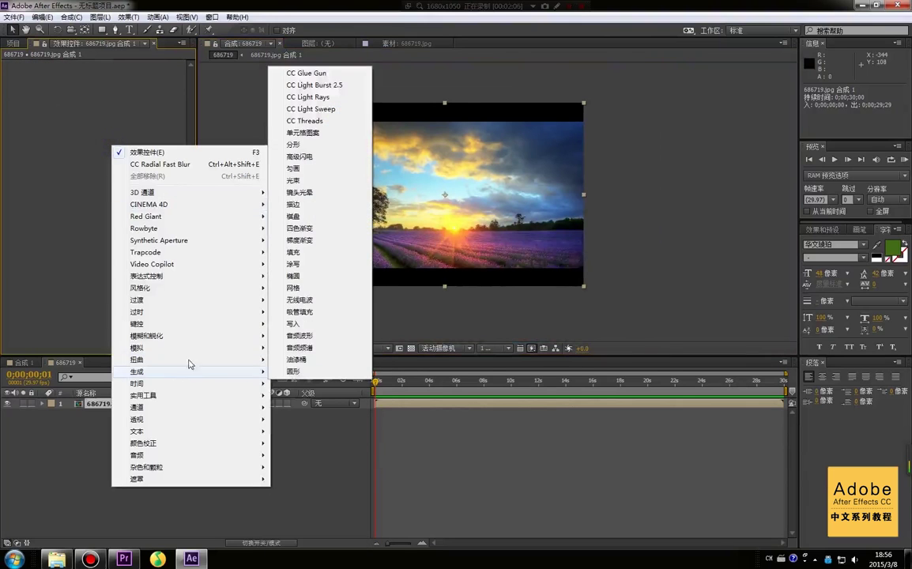
{"action": "mouse_move", "coordinate": [198, 335]}
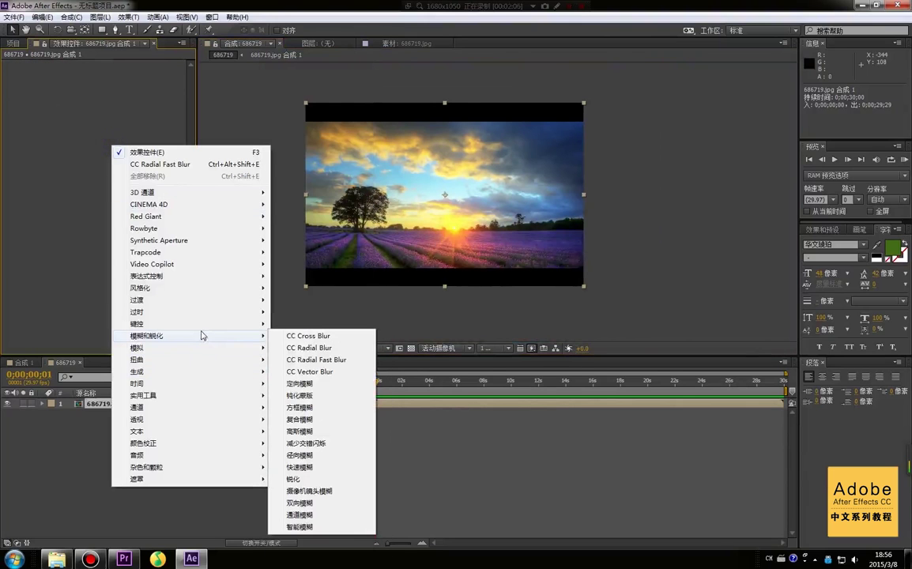
{"action": "left_click", "coordinate": [313, 375]}
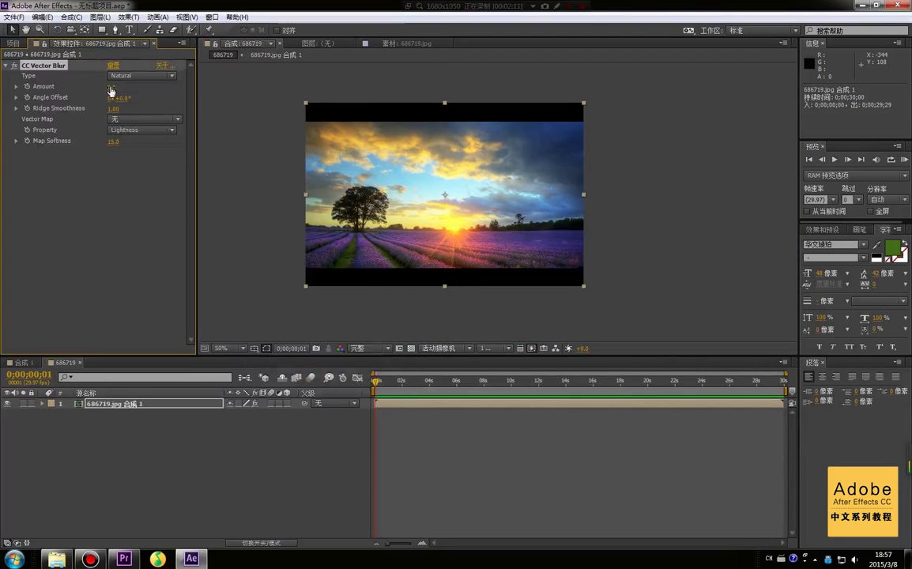
Set the CC Vector Blur's Amount to 86 and inspect the painterly distortion.
{"action": "left_click_drag", "start_coordinate": [112, 87], "coordinate": [180, 87]}
{"action": "scroll", "coordinate": [444, 177], "scroll_direction": "up", "scroll_amount": 1}
{"action": "scroll", "coordinate": [490, 174], "scroll_direction": "down", "scroll_amount": 1}
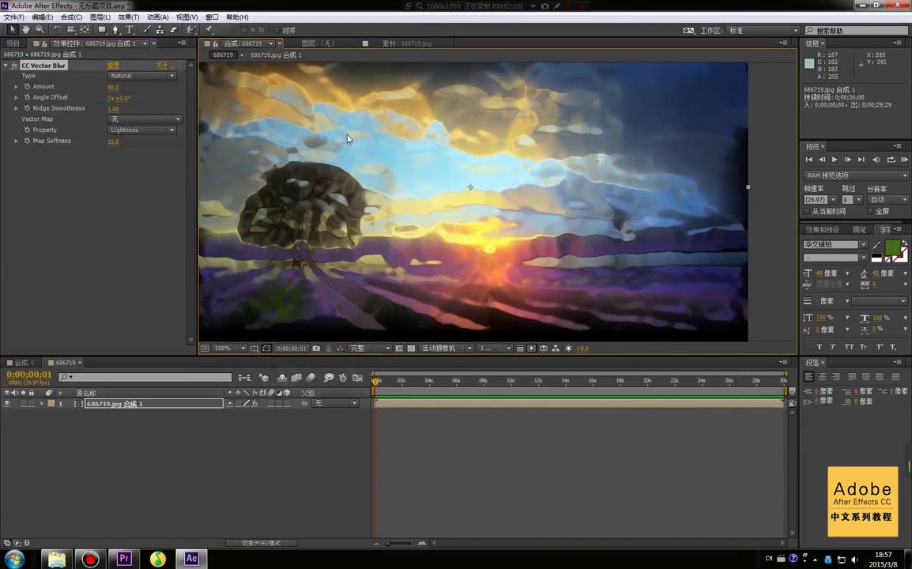
{"action": "scroll", "coordinate": [368, 207], "scroll_direction": "down", "scroll_amount": 1}
{"action": "scroll", "coordinate": [368, 207], "scroll_direction": "up", "scroll_amount": 2}
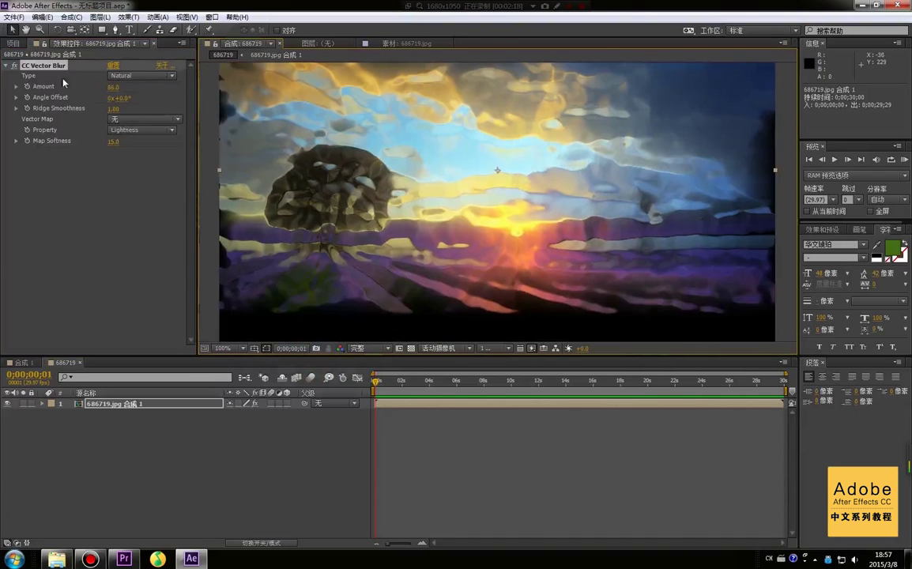
Try the Constant Length type on the CC Vector Blur, then set it to Direction Center and inspect the image.
{"action": "left_click", "coordinate": [126, 77]}
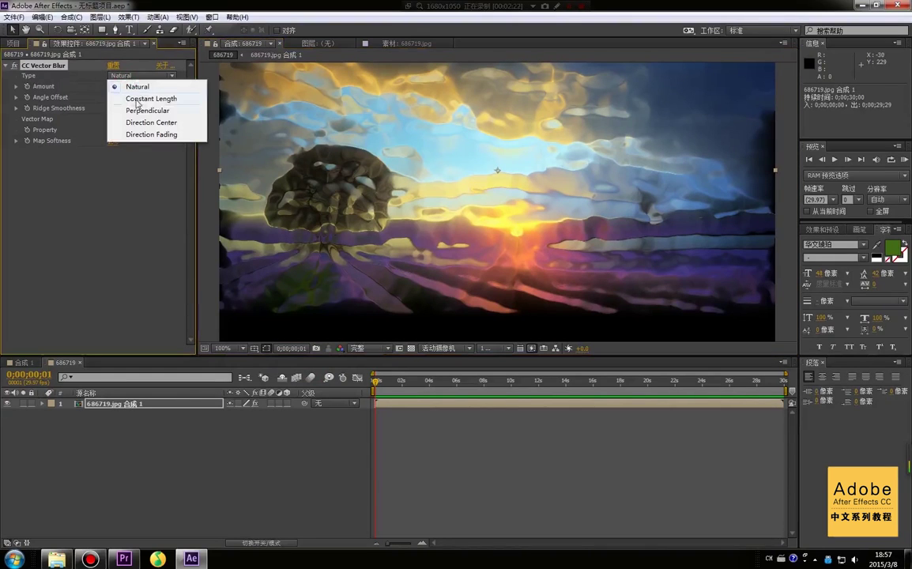
{"action": "left_click", "coordinate": [129, 97]}
{"action": "left_click", "coordinate": [151, 75]}
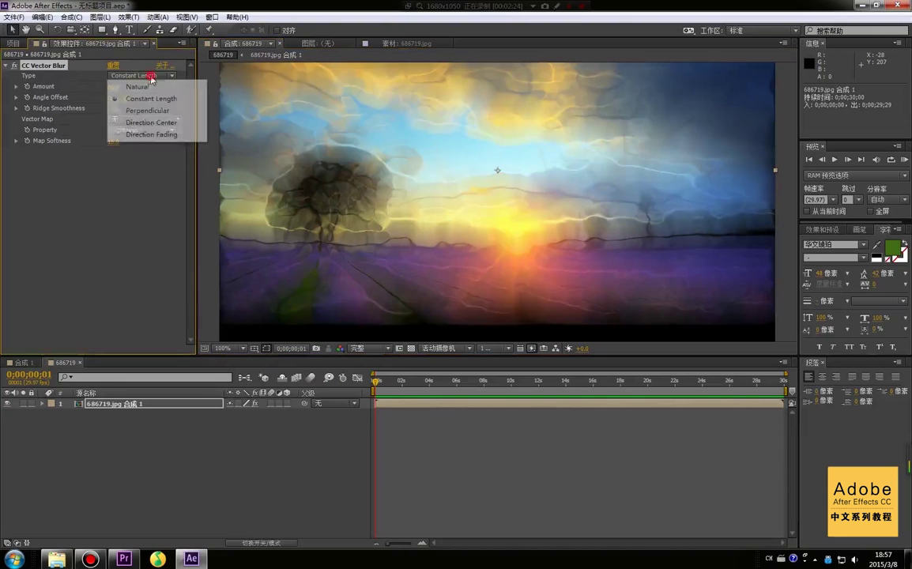
{"action": "left_click", "coordinate": [151, 123]}
{"action": "left_click_drag", "start_coordinate": [316, 132], "coordinate": [303, 136]}
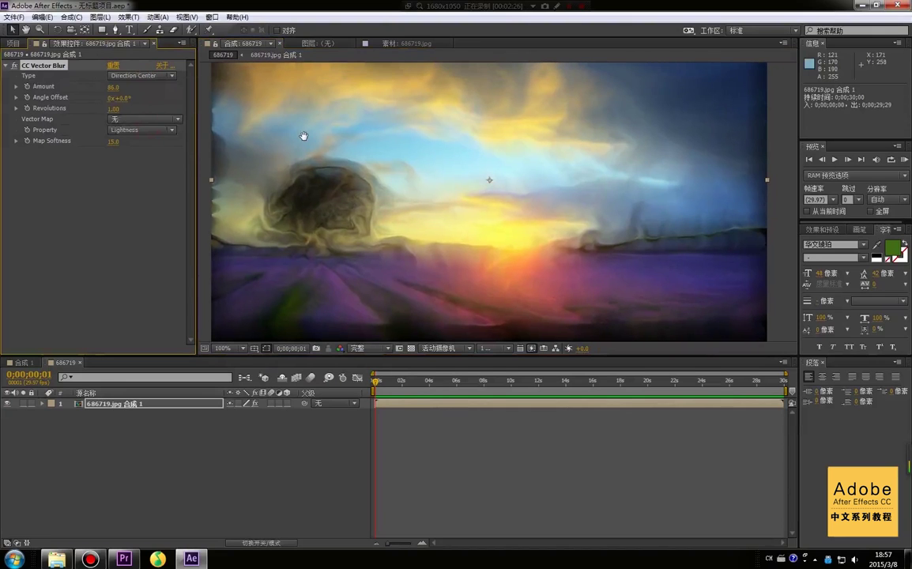
{"action": "key", "text": "comma"}
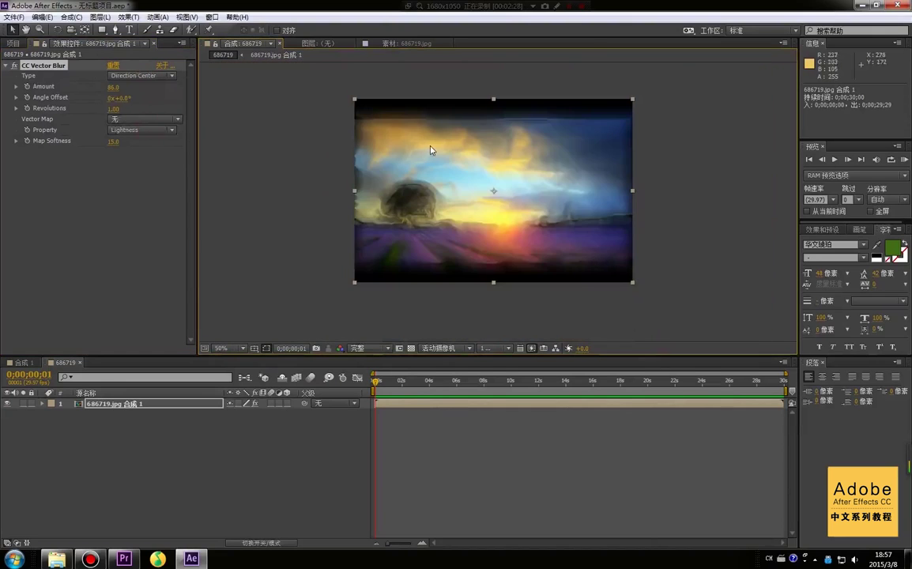
{"action": "key", "text": "period"}
{"action": "mouse_move", "coordinate": [427, 155]}
{"action": "left_mouse_down"}
{"action": "mouse_move", "coordinate": [429, 138]}
{"action": "mouse_move", "coordinate": [425, 165]}
{"action": "left_mouse_up"}
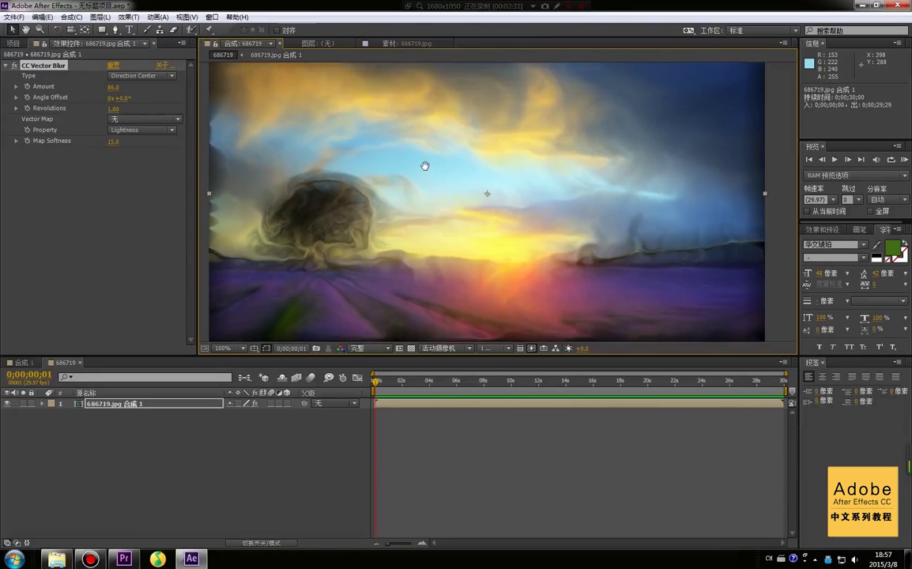
Remove the CC Vector Blur effect from the layer and apply Directional Blur (定向模糊) instead.
{"action": "left_click", "coordinate": [110, 89]}
{"action": "key", "text": "Delete"}
{"action": "right_click", "coordinate": [104, 102]}
{"action": "mouse_move", "coordinate": [181, 294]}
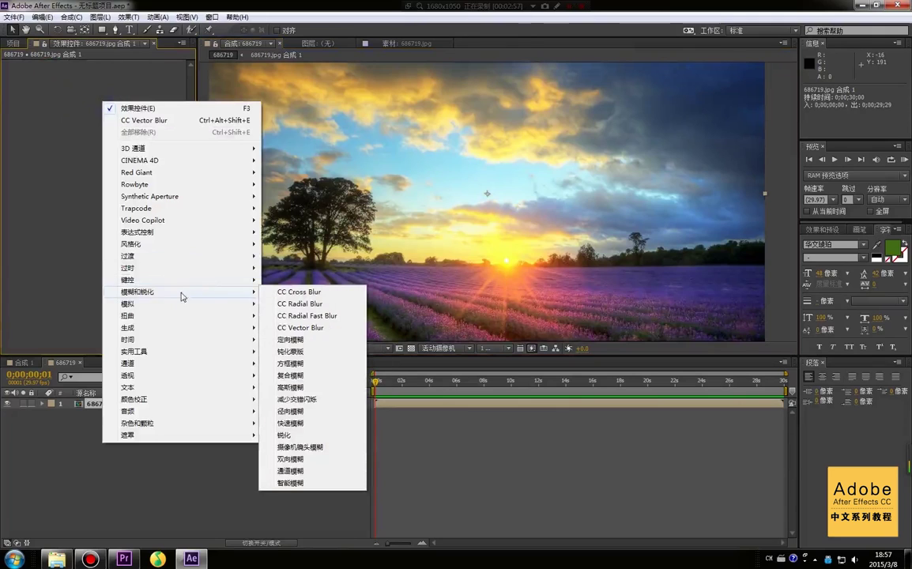
{"action": "left_click", "coordinate": [291, 339]}
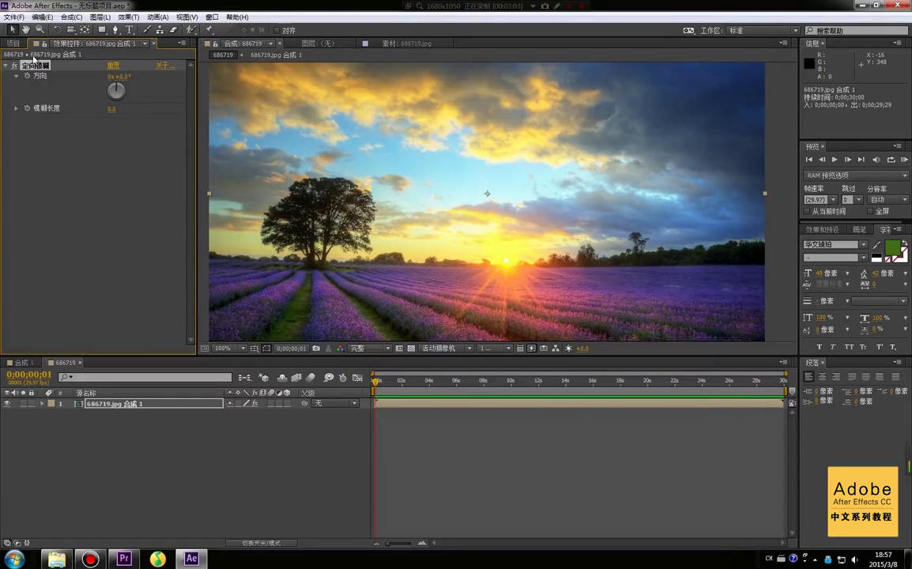
Set the Directional Blur's direction (方向) to 65° and blur length (模糊长度) to 46.3, and inspect the whole image.
{"action": "left_click_drag", "start_coordinate": [129, 79], "coordinate": [165, 80]}
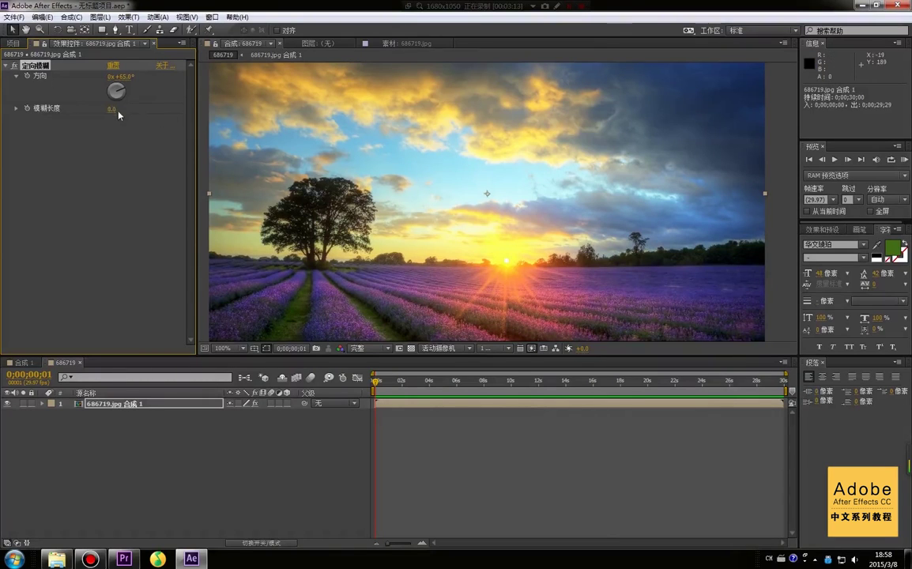
{"action": "left_click_drag", "start_coordinate": [112, 115], "coordinate": [344, 94]}
{"action": "scroll", "coordinate": [319, 128], "scroll_direction": "down", "scroll_amount": 2}
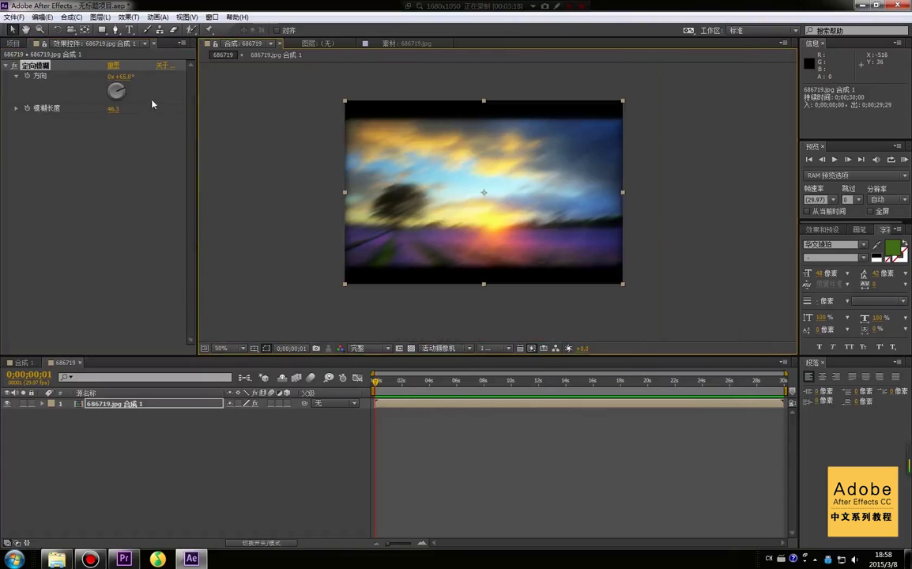
Remove the Directional Blur effect from the layer and apply Gaussian Blur (高斯模糊) instead.
{"action": "left_click_drag", "start_coordinate": [125, 82], "coordinate": [88, 83]}
{"action": "key", "text": "Delete"}
{"action": "right_click", "coordinate": [145, 90]}
{"action": "mouse_move", "coordinate": [212, 279]}
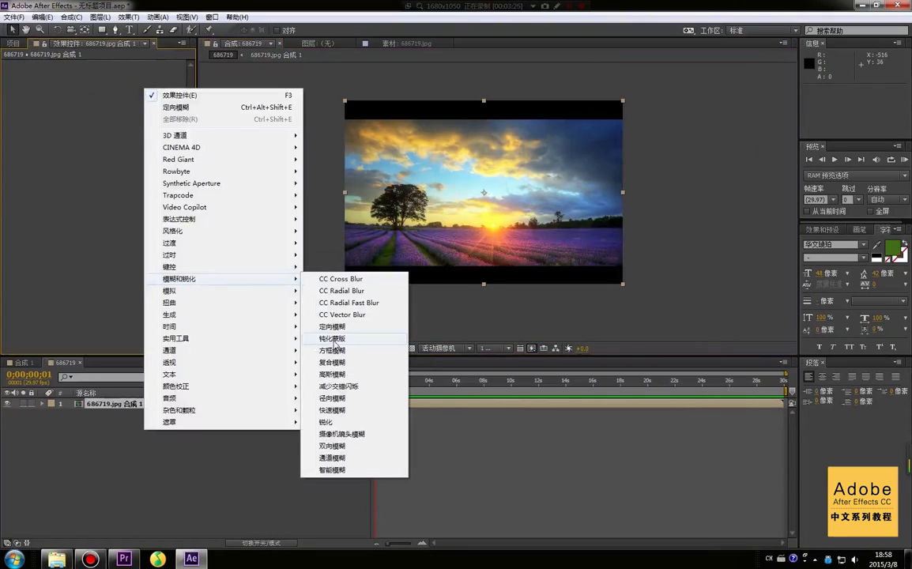
{"action": "left_click", "coordinate": [340, 374]}
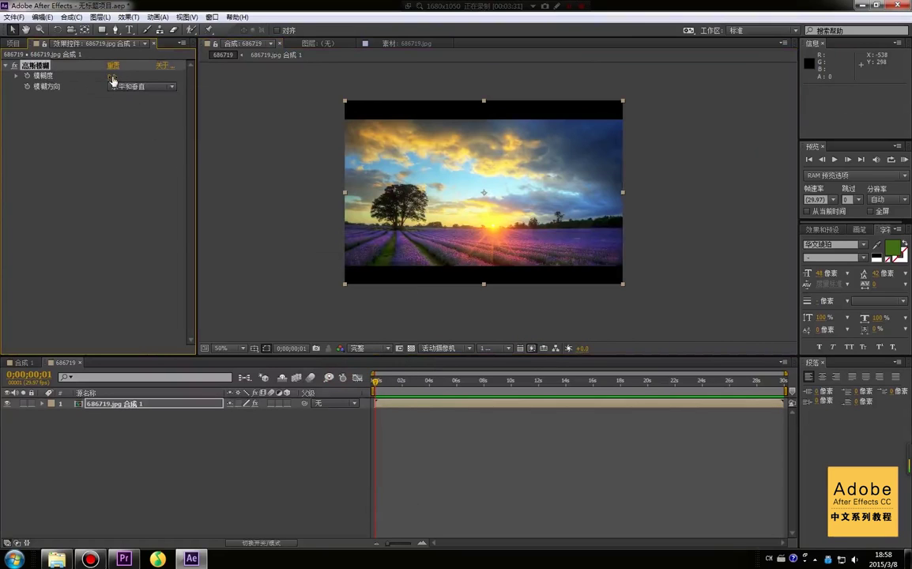
Replace the Gaussian Blur effect on the layer with Sharpen (锐化).
{"action": "key", "text": "Delete"}
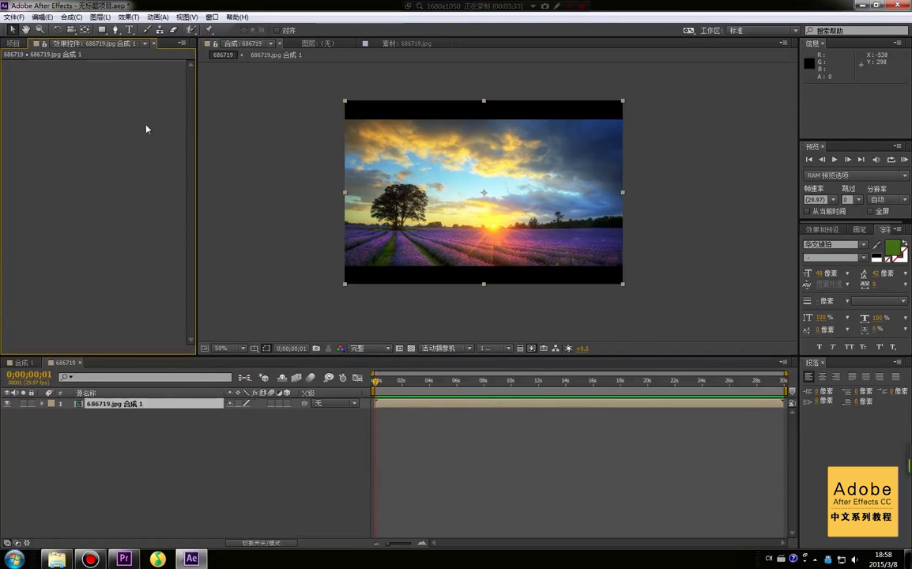
{"action": "right_click", "coordinate": [121, 79]}
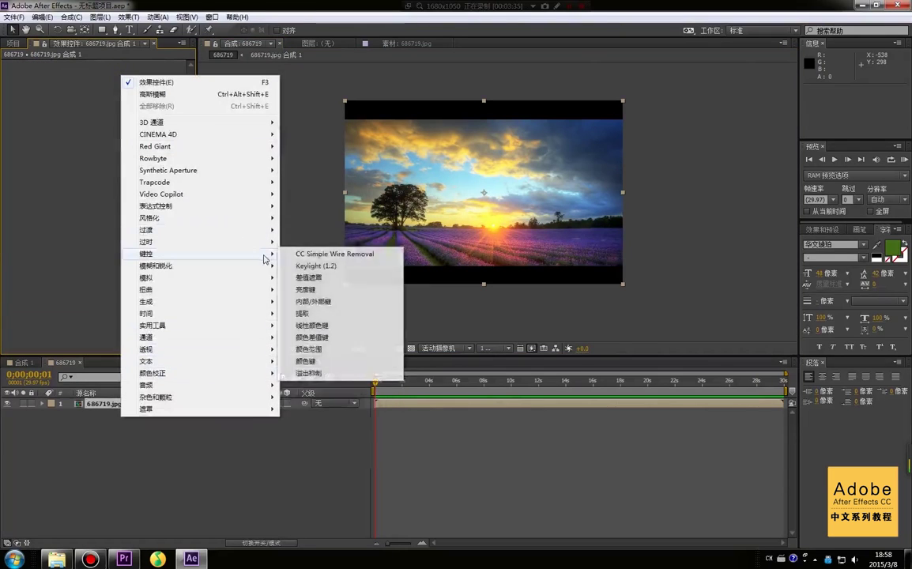
{"action": "mouse_move", "coordinate": [264, 269]}
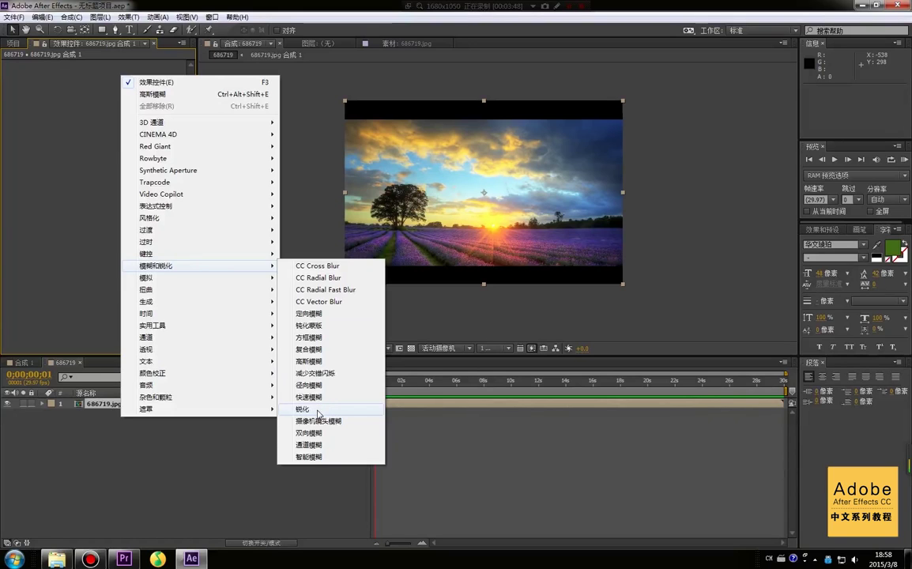
{"action": "left_click", "coordinate": [316, 410]}
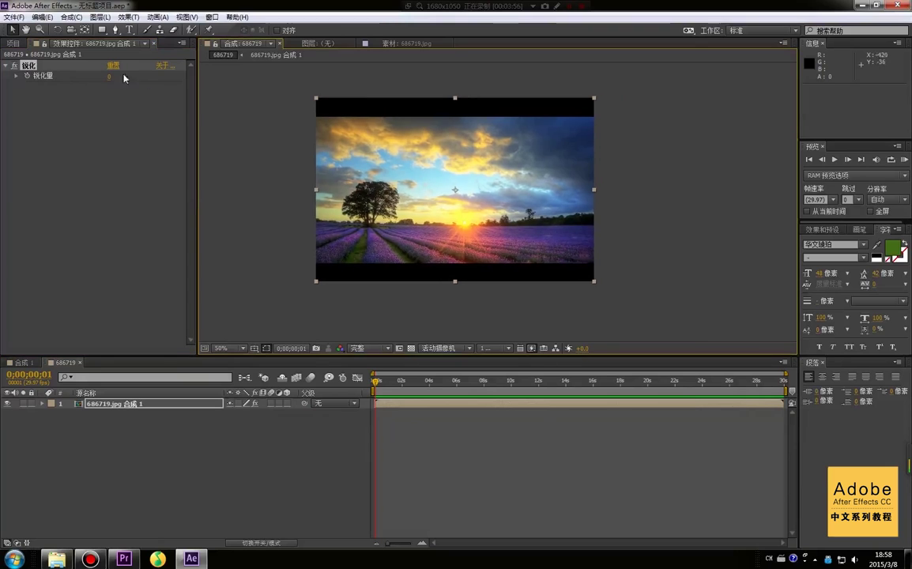
Set the Sharpen amount (锐化量) to 31 and inspect the lavender rows up close and across the whole image.
{"action": "scroll", "coordinate": [413, 156], "scroll_direction": "up", "scroll_amount": 2}
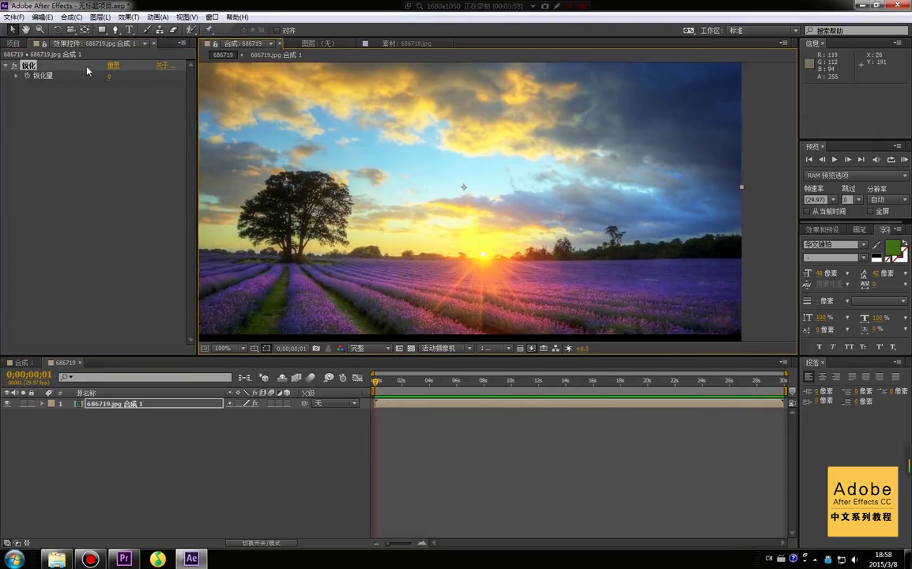
{"action": "scroll", "coordinate": [326, 157], "scroll_direction": "up", "scroll_amount": 2}
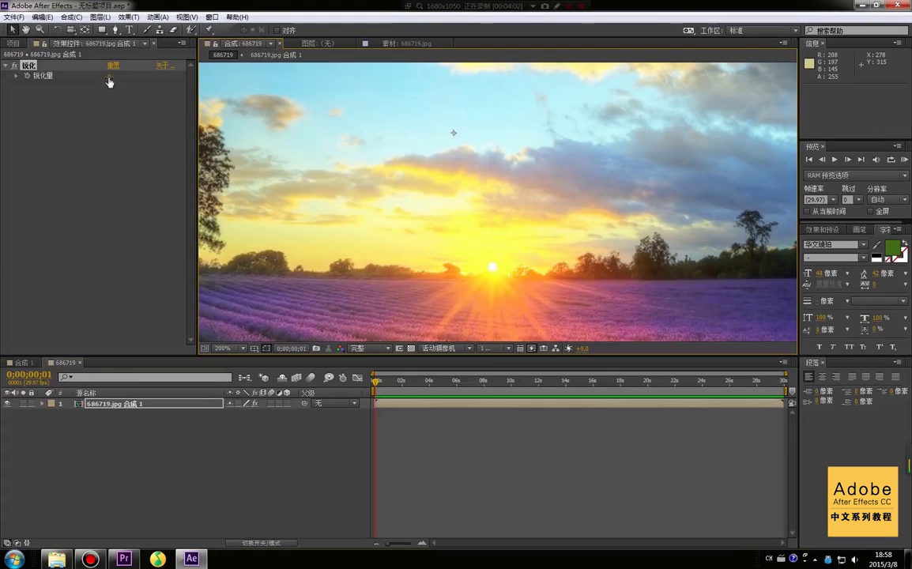
{"action": "left_click_drag", "start_coordinate": [322, 241], "coordinate": [460, 132]}
{"action": "scroll", "coordinate": [204, 228], "scroll_direction": "up", "scroll_amount": 1}
{"action": "left_click_drag", "start_coordinate": [300, 222], "coordinate": [593, 103]}
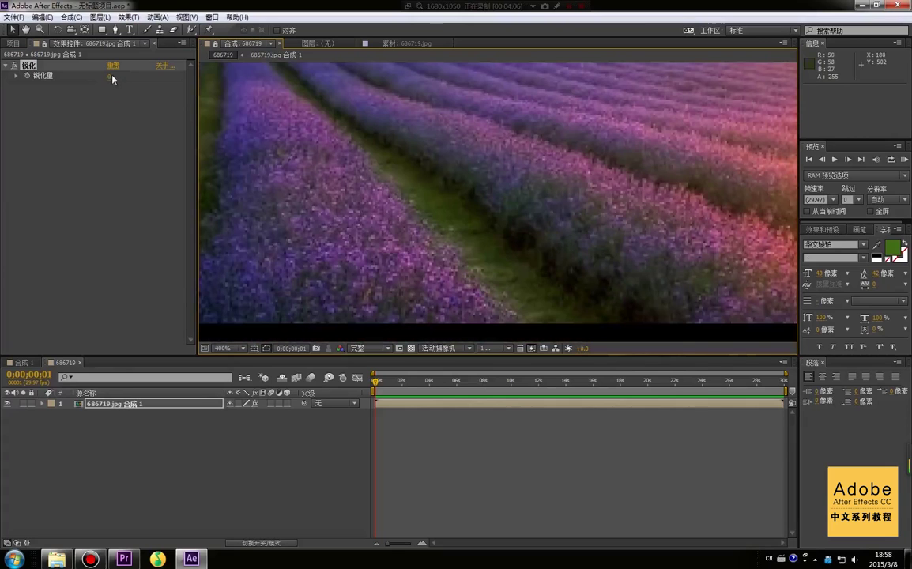
{"action": "scroll", "coordinate": [612, 149], "scroll_direction": "down", "scroll_amount": 1}
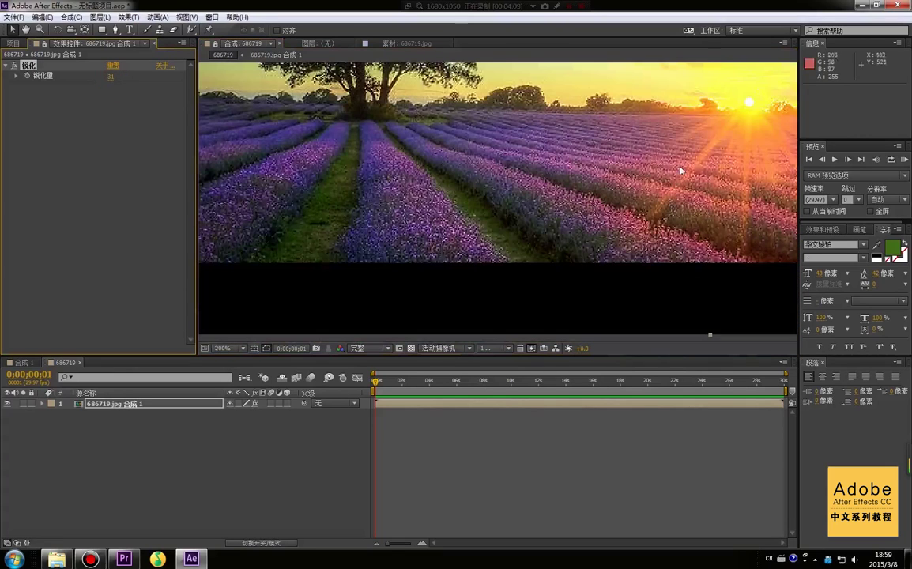
{"action": "left_click_drag", "start_coordinate": [602, 210], "coordinate": [564, 258]}
{"action": "scroll", "coordinate": [544, 204], "scroll_direction": "down", "scroll_amount": 1}
{"action": "left_click_drag", "start_coordinate": [544, 199], "coordinate": [434, 241]}
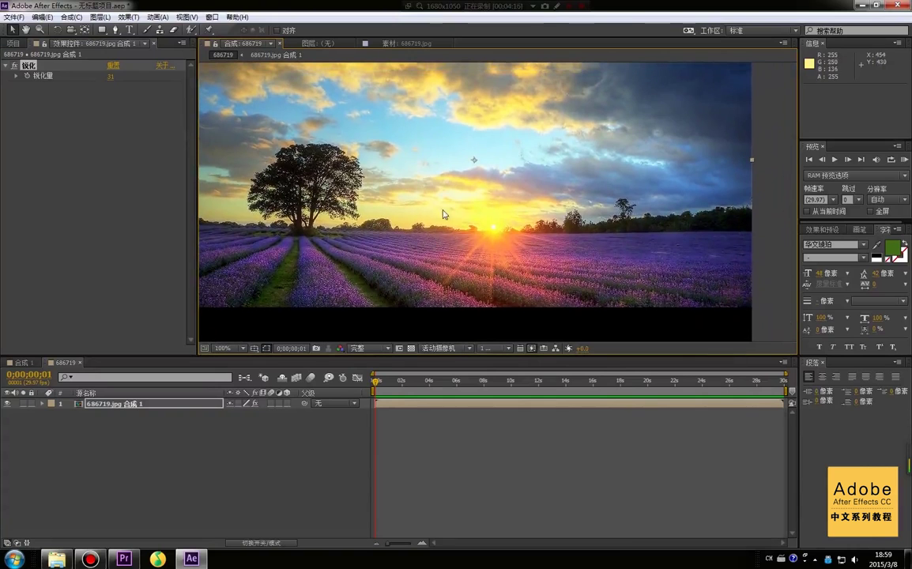
{"action": "left_click_drag", "start_coordinate": [374, 230], "coordinate": [376, 199]}
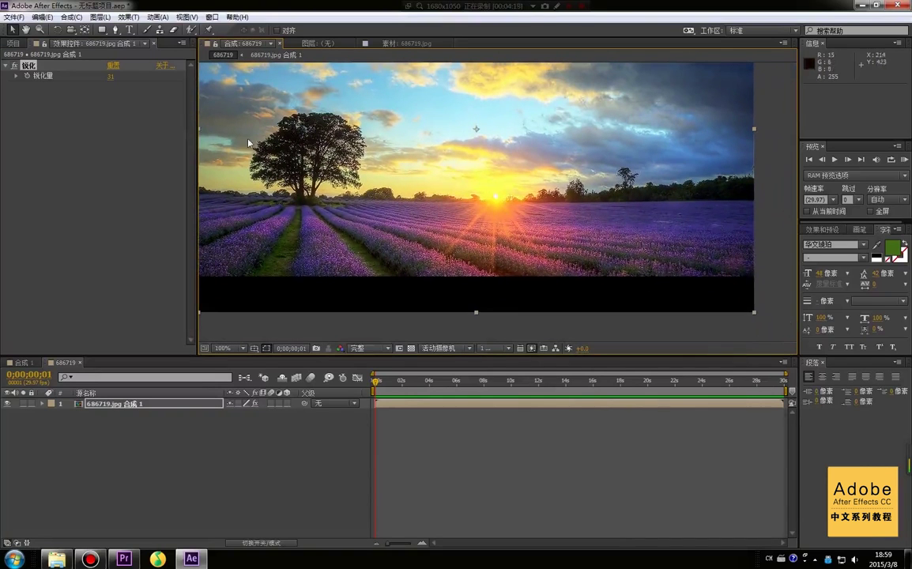
Increase the Sharpen amount (锐化量) strongly above 31 and inspect the exaggerated detail up close.
{"action": "left_click_drag", "start_coordinate": [124, 75], "coordinate": [227, 75]}
{"action": "left_click_drag", "start_coordinate": [403, 241], "coordinate": [423, 181]}
{"action": "scroll", "coordinate": [423, 180], "scroll_direction": "up", "scroll_amount": 2}
{"action": "left_click_drag", "start_coordinate": [408, 120], "coordinate": [421, 177]}
{"action": "scroll", "coordinate": [421, 177], "scroll_direction": "down", "scroll_amount": 1}
{"action": "left_click_drag", "start_coordinate": [386, 150], "coordinate": [419, 229]}
{"action": "scroll", "coordinate": [424, 208], "scroll_direction": "down", "scroll_amount": 1}
Try a Sharpen amount (锐化量) of 3, settle on 12, and compare the field's detail.
{"action": "left_click_drag", "start_coordinate": [115, 77], "coordinate": [17, 124]}
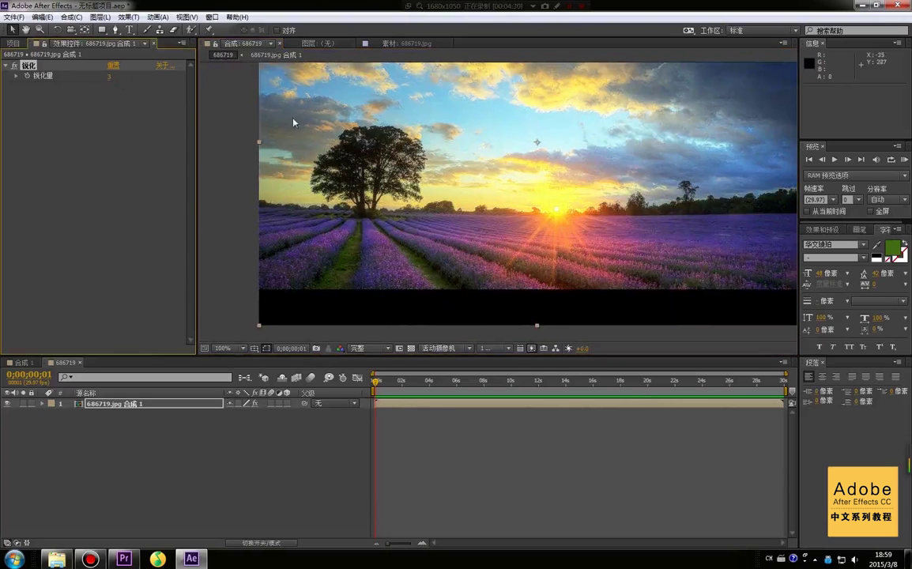
{"action": "scroll", "coordinate": [481, 207], "scroll_direction": "up", "scroll_amount": 2}
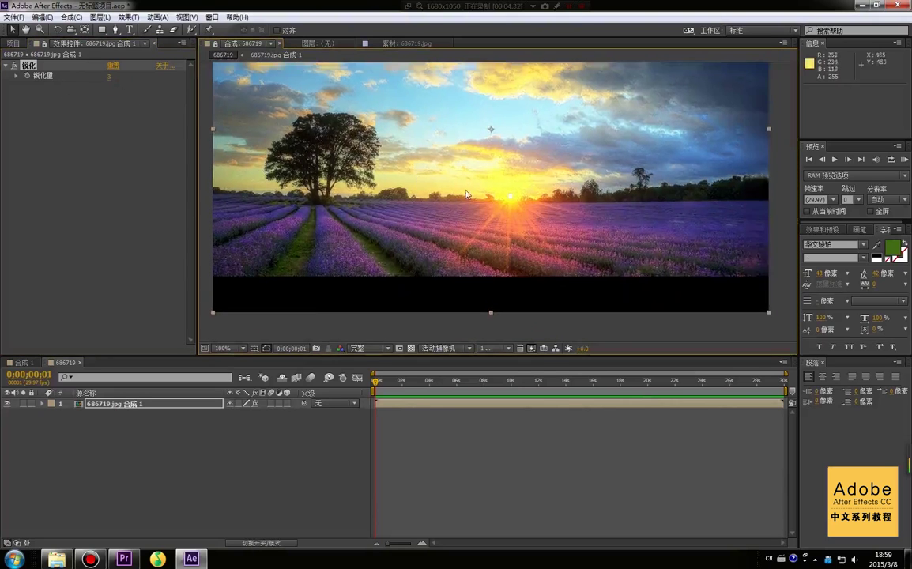
{"action": "left_click", "coordinate": [111, 79]}
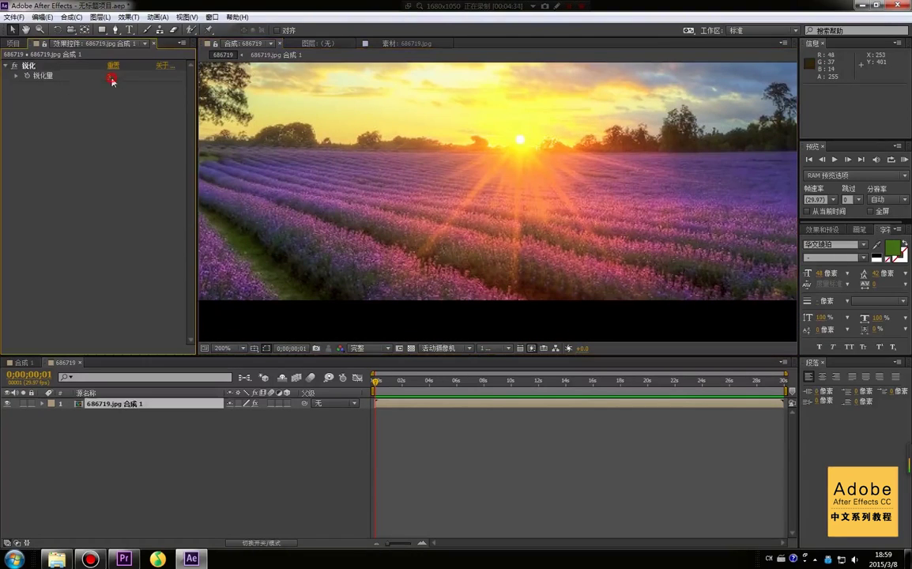
{"action": "left_click_drag", "start_coordinate": [110, 79], "coordinate": [114, 80]}
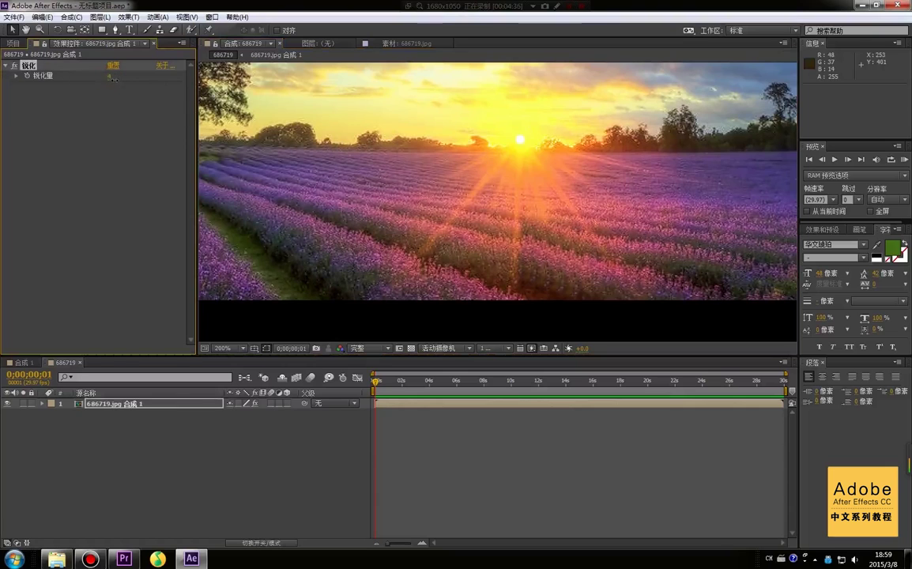
{"action": "scroll", "coordinate": [396, 198], "scroll_direction": "down", "scroll_amount": 2}
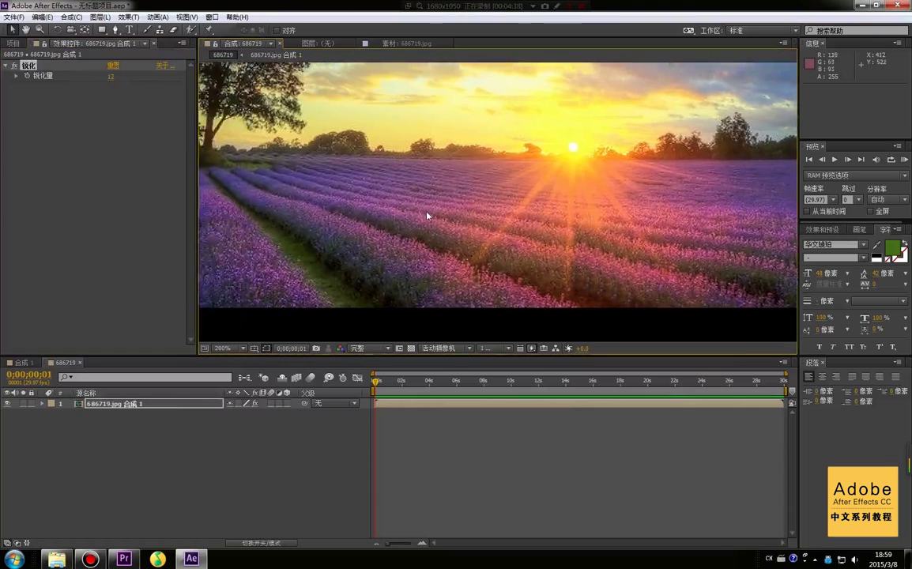
Replace the Sharpen effect with Camera Lens Blur (摄像机镜头模糊) and inspect the blurred image near and far.
{"action": "left_click", "coordinate": [83, 108]}
{"action": "left_click", "coordinate": [29, 66]}
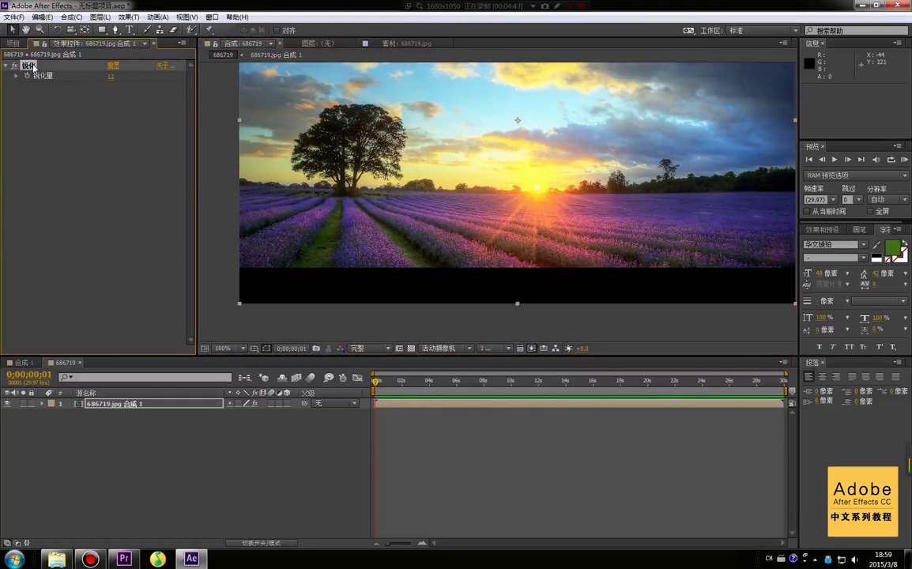
{"action": "key", "text": "Delete"}
{"action": "right_click", "coordinate": [118, 88]}
{"action": "mouse_move", "coordinate": [183, 279]}
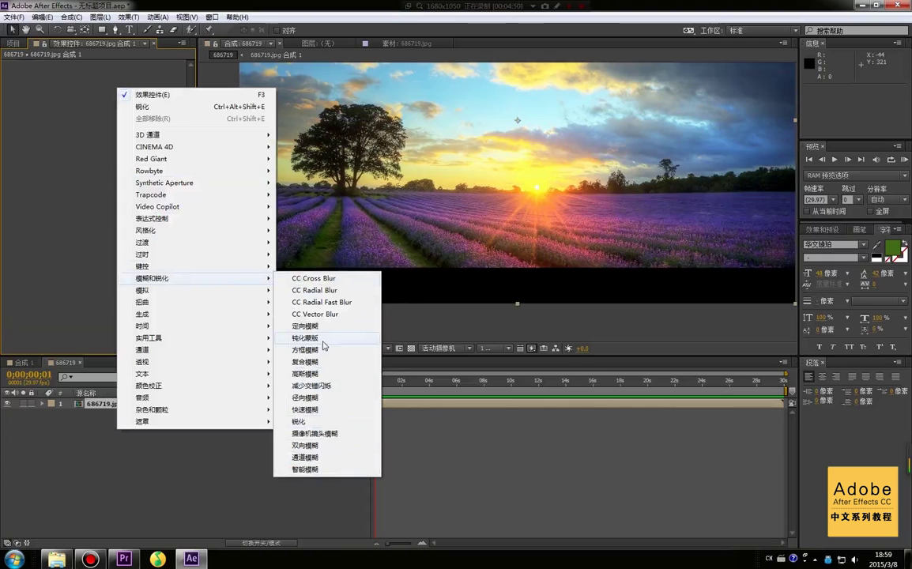
{"action": "left_click", "coordinate": [325, 437]}
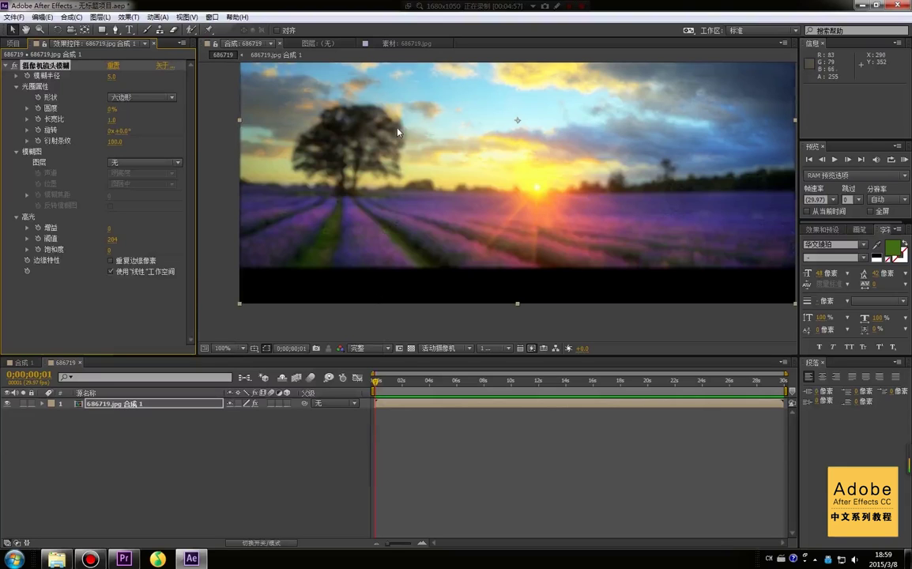
{"action": "scroll", "coordinate": [371, 163], "scroll_direction": "down", "scroll_amount": 2}
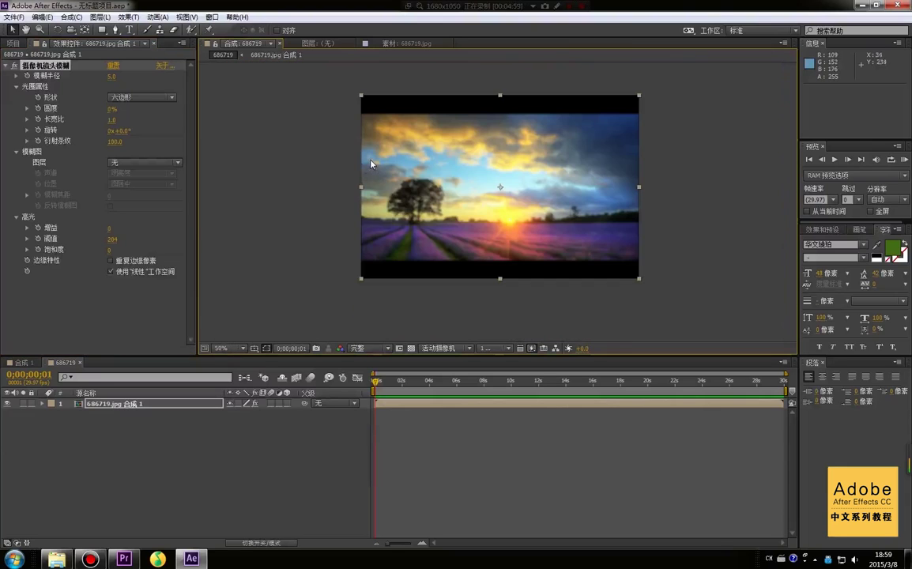
{"action": "scroll", "coordinate": [459, 155], "scroll_direction": "up", "scroll_amount": 2}
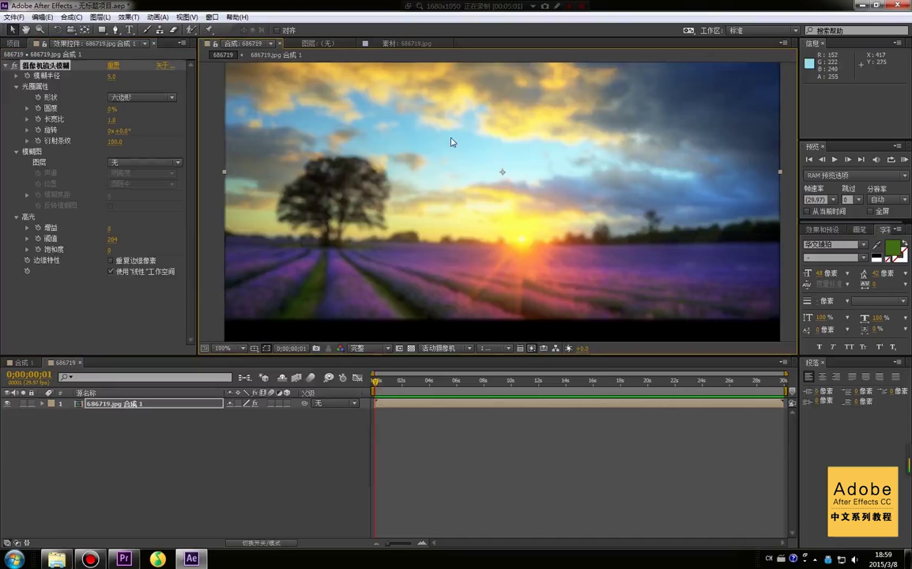
{"action": "scroll", "coordinate": [481, 183], "scroll_direction": "down", "scroll_amount": 2}
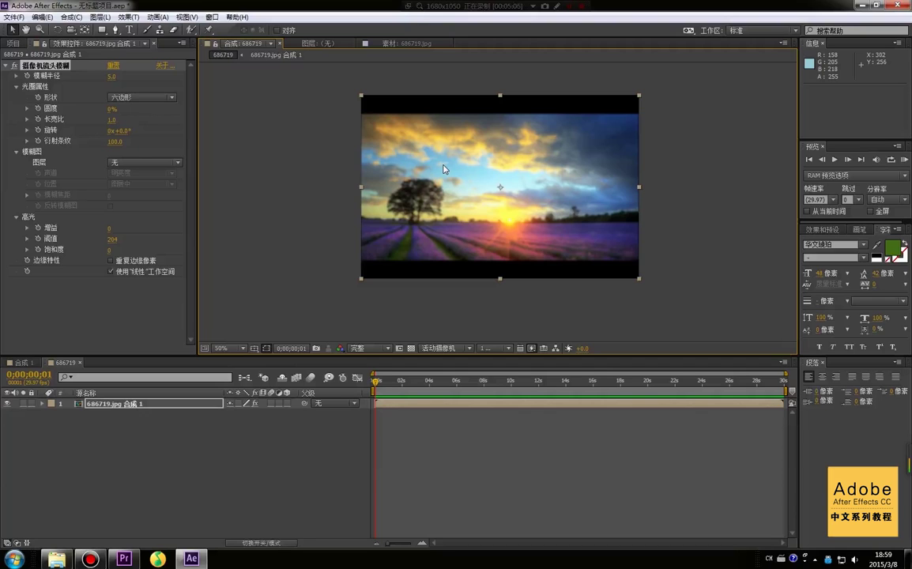
Remove the Camera Lens Blur effect from the layer and apply Fast Blur (快速模糊) instead.
{"action": "key", "text": "Delete"}
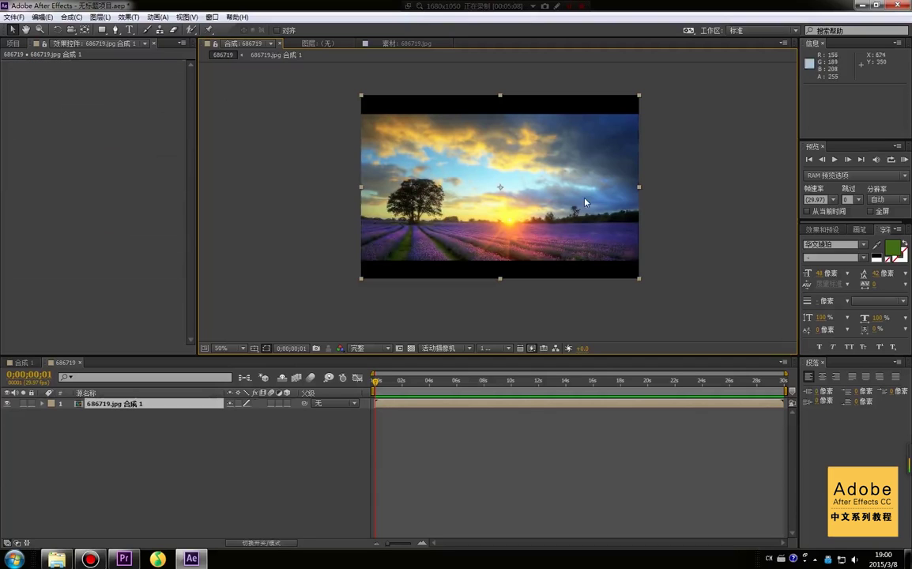
{"action": "right_click", "coordinate": [49, 150]}
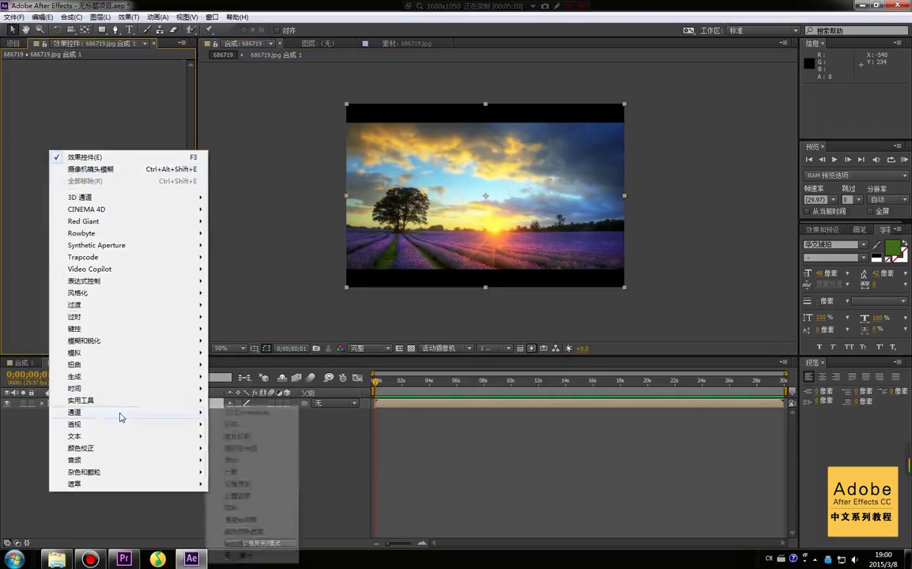
{"action": "mouse_move", "coordinate": [128, 344]}
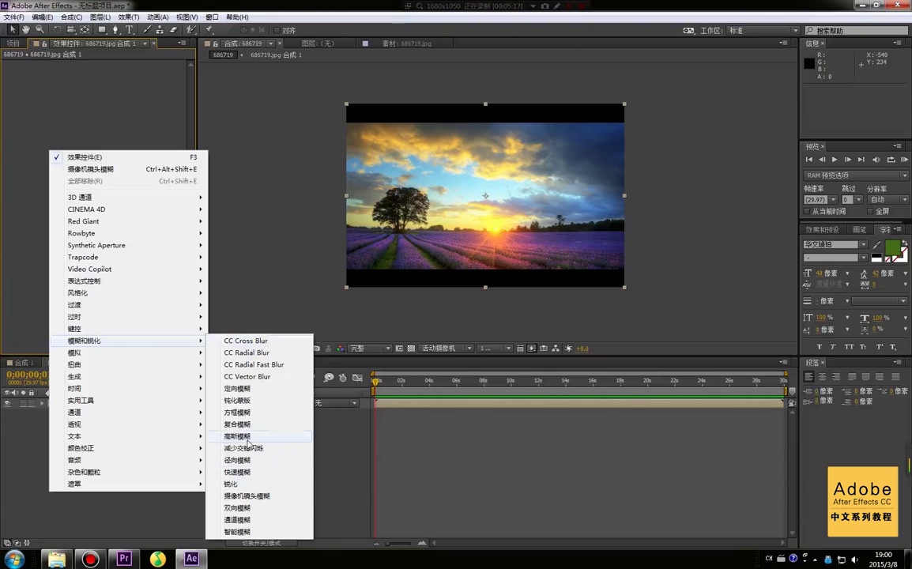
{"action": "left_click", "coordinate": [237, 473]}
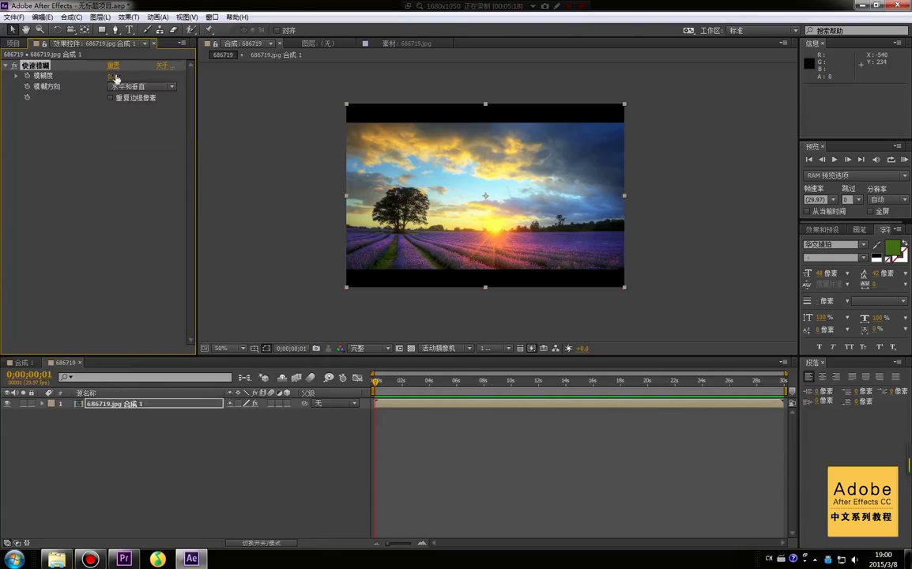
Set the Fast Blur's blurriness (模糊度) to 42 and inspect the blurred image up close.
{"action": "left_click_drag", "start_coordinate": [111, 77], "coordinate": [134, 77]}
{"action": "scroll", "coordinate": [512, 136], "scroll_direction": "up", "scroll_amount": 1}
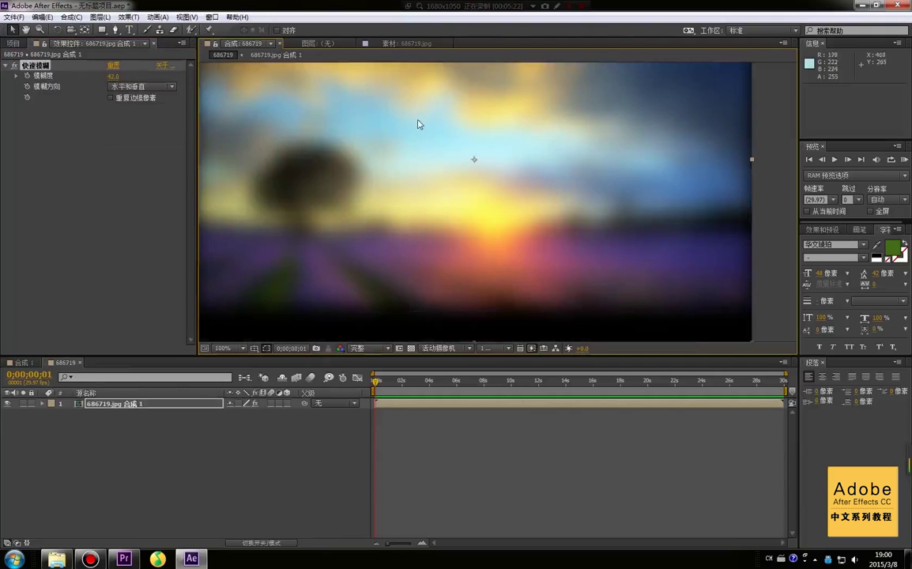
{"action": "left_click_drag", "start_coordinate": [418, 124], "coordinate": [438, 170]}
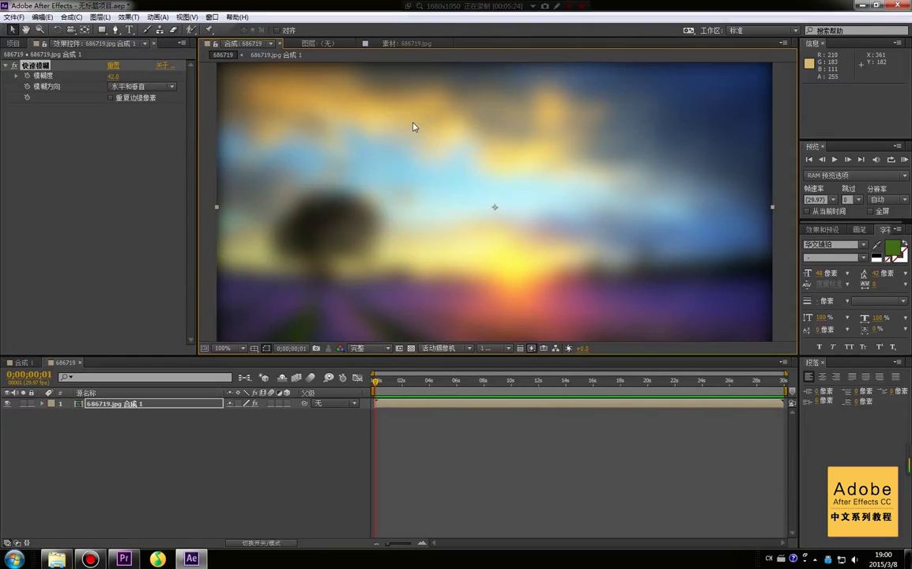
Remove the Fast Blur effect from the layer and open the list of Blur & Sharpen (模糊和锐化) effects.
{"action": "left_click", "coordinate": [42, 113]}
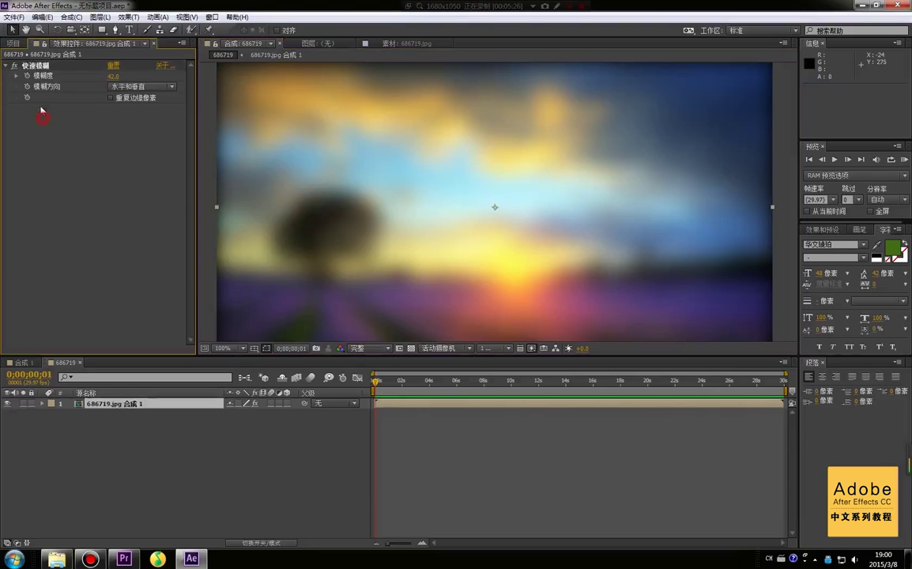
{"action": "left_click", "coordinate": [33, 67]}
{"action": "key", "text": "Delete"}
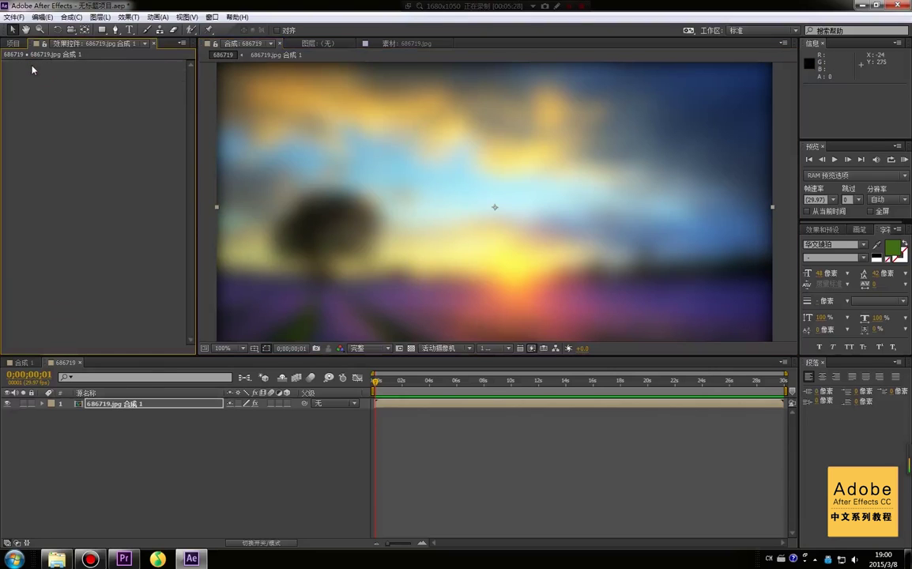
{"action": "right_click", "coordinate": [106, 149]}
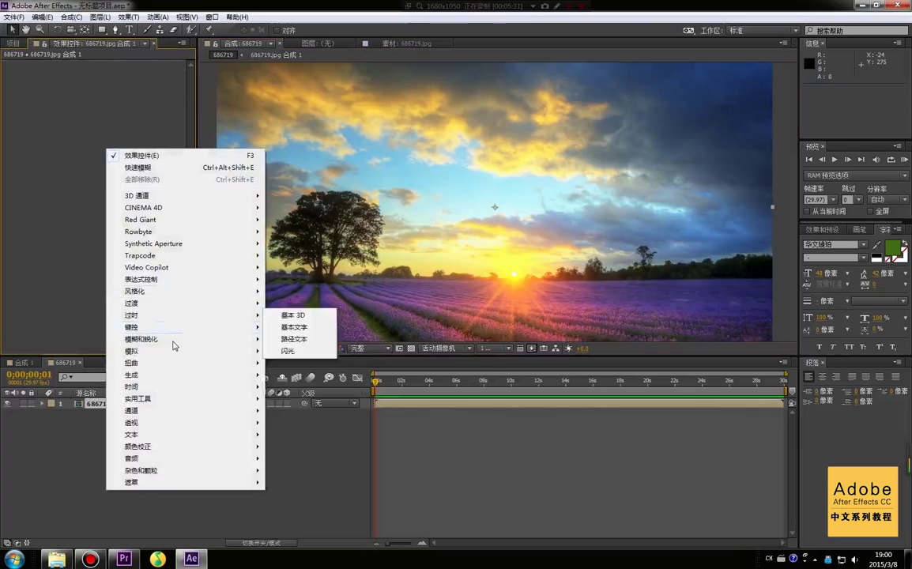
{"action": "mouse_move", "coordinate": [174, 347]}
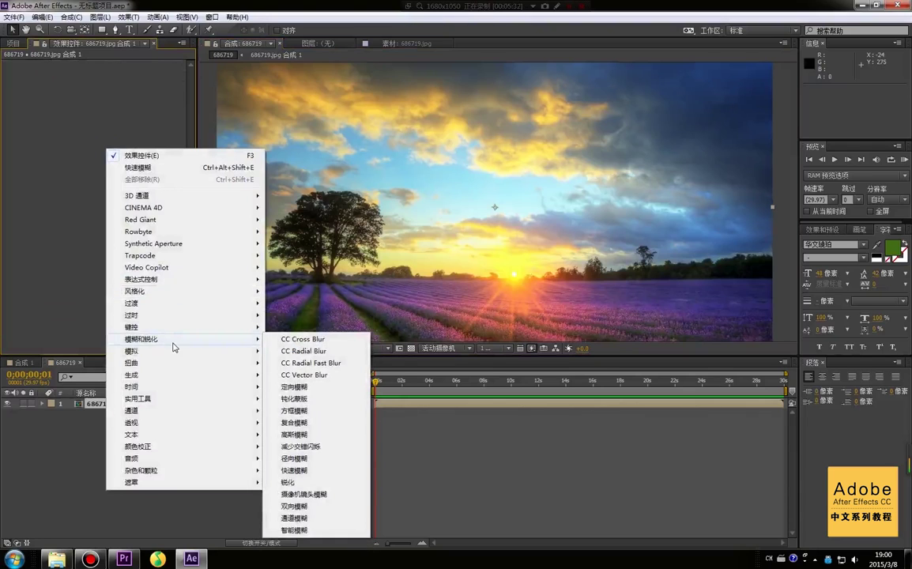